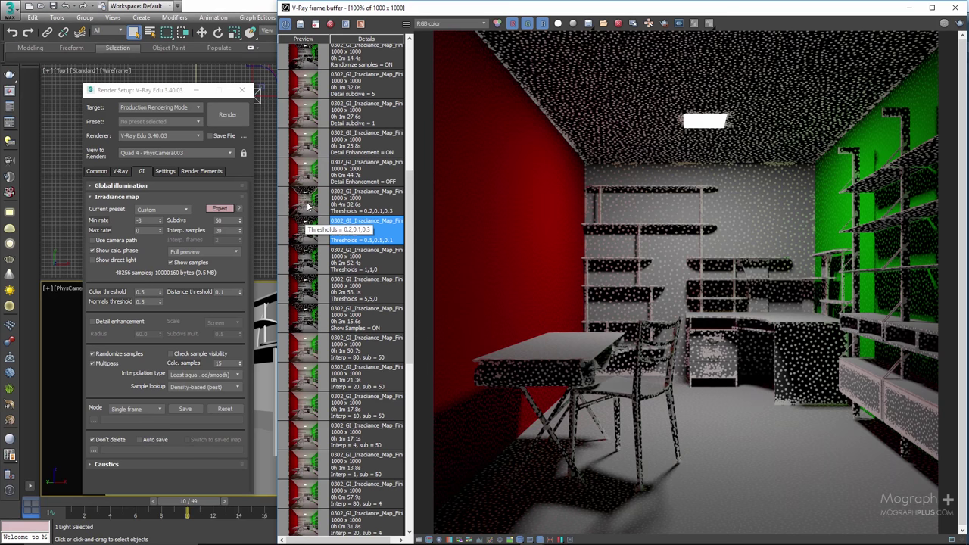
Load the Thresholds = 0.2,0.1,0.3 irradiance map render from the render history, and close the frame buffer
double_click(308, 206)
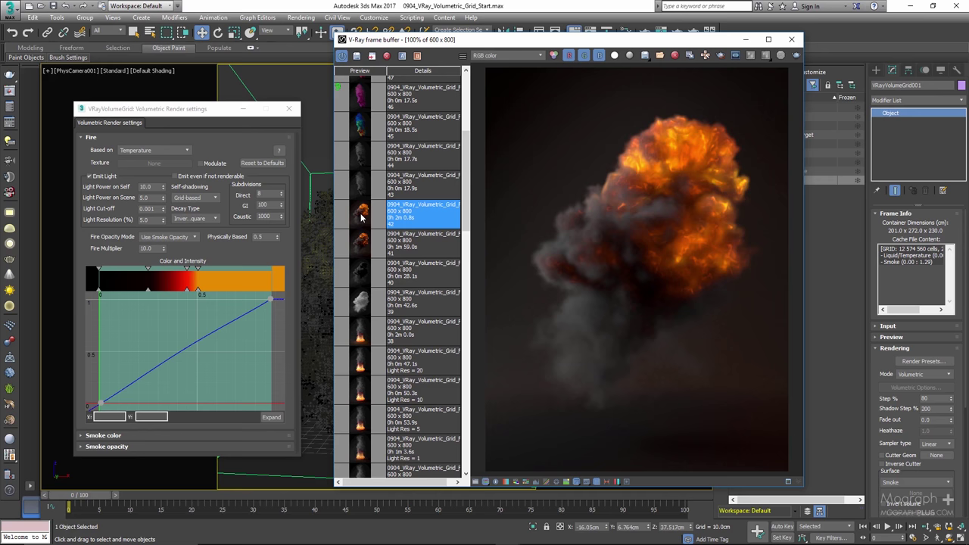
left_click(791, 39)
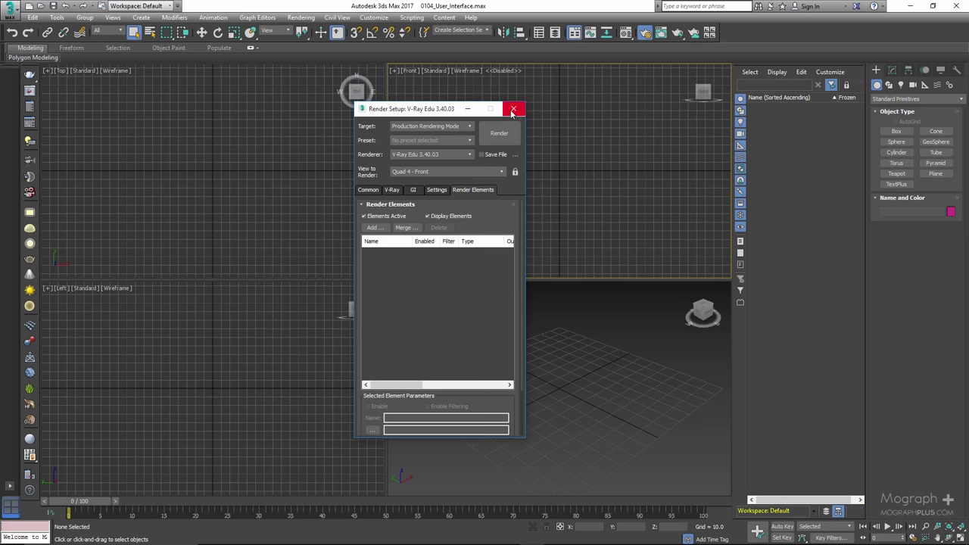
Close the Render Setup window and reposition the docked vertical V-Ray toolbar beside the viewports
left_click(515, 104)
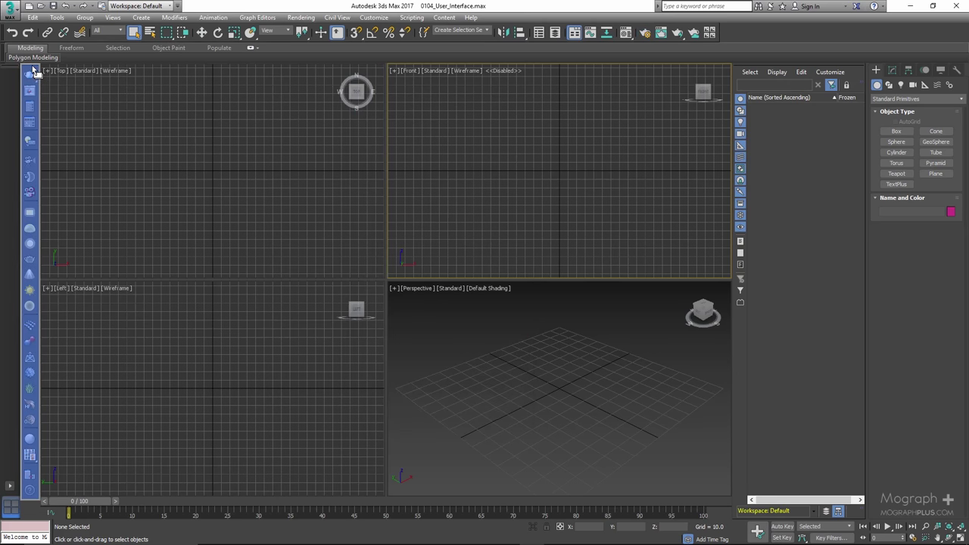
left_click_drag(34, 71, 22, 139)
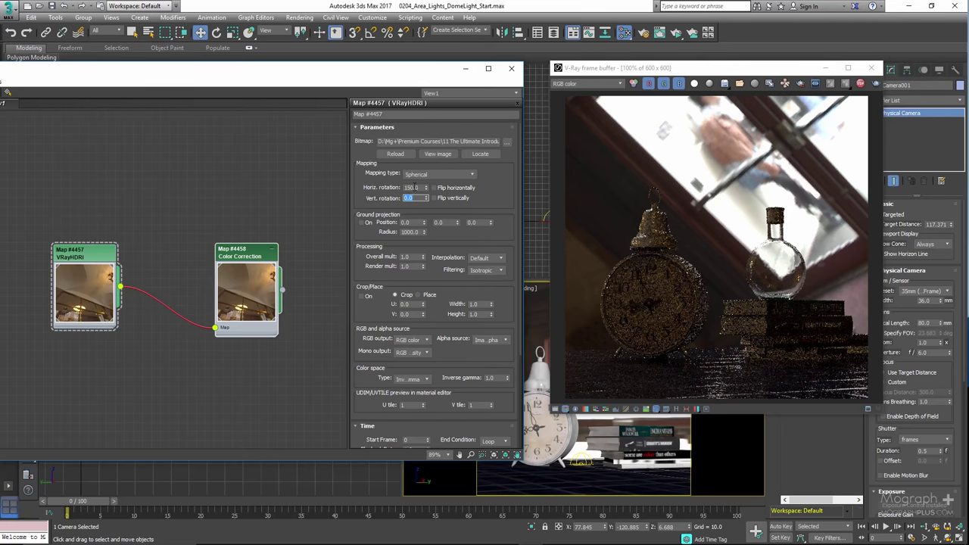
Open the horizontal rotation value of the VRayHDRI map for editing
left_click(411, 187)
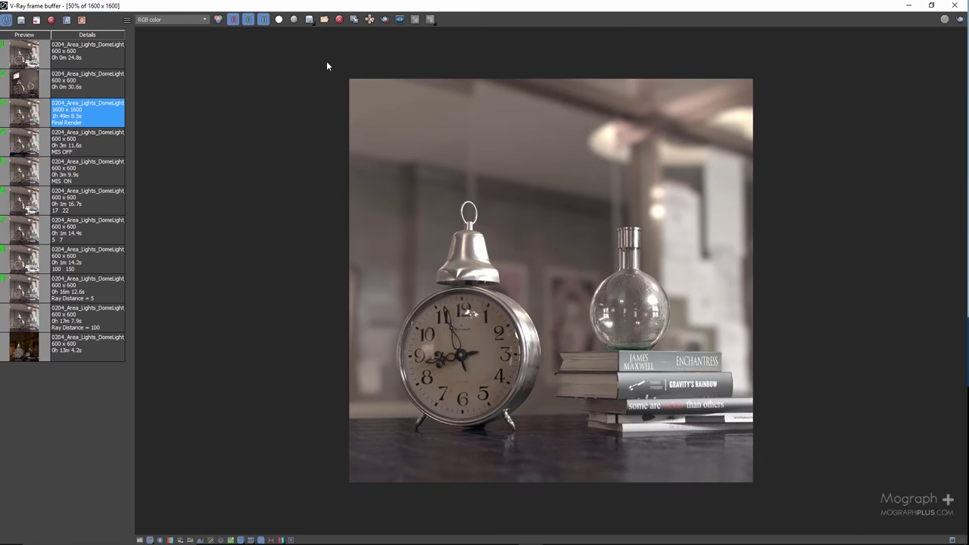
Examine the details of the 1600 x 1600 dome light final render showing the alarm clock and glass flask
scroll(550, 321, "up", 3)
scroll(534, 145, "down", 1)
middle_click_drag(534, 144, 521, 198)
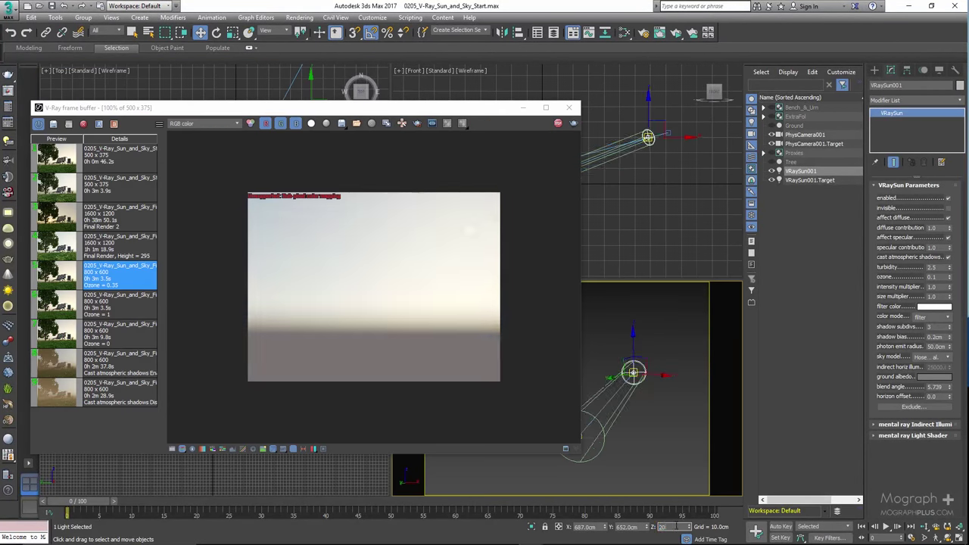
Set the Z position of the VRaySun001 light to 100 cm
key("Return")
type("100")
key("Return")
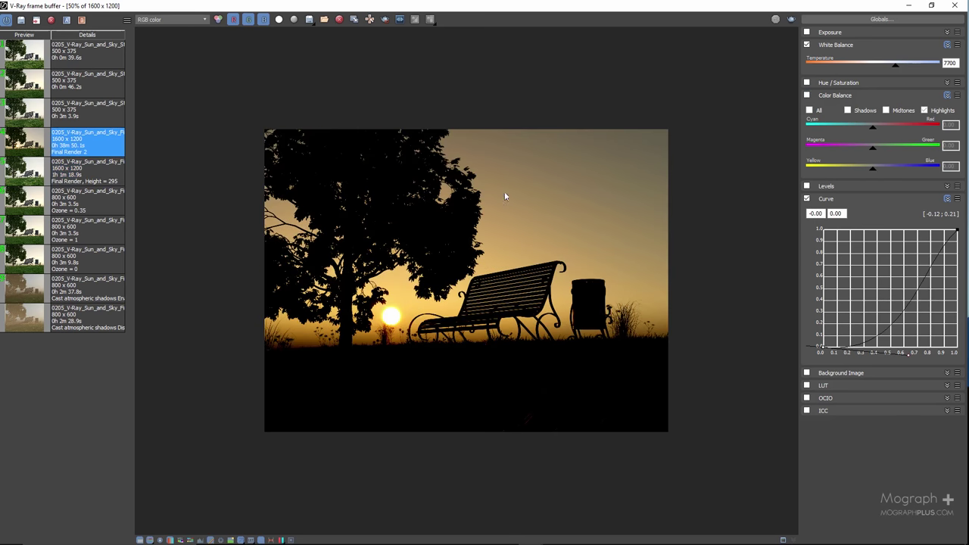
Inspect the sunset bench render, Final Render 2, at a closer zoom
scroll(537, 297, "up", 2)
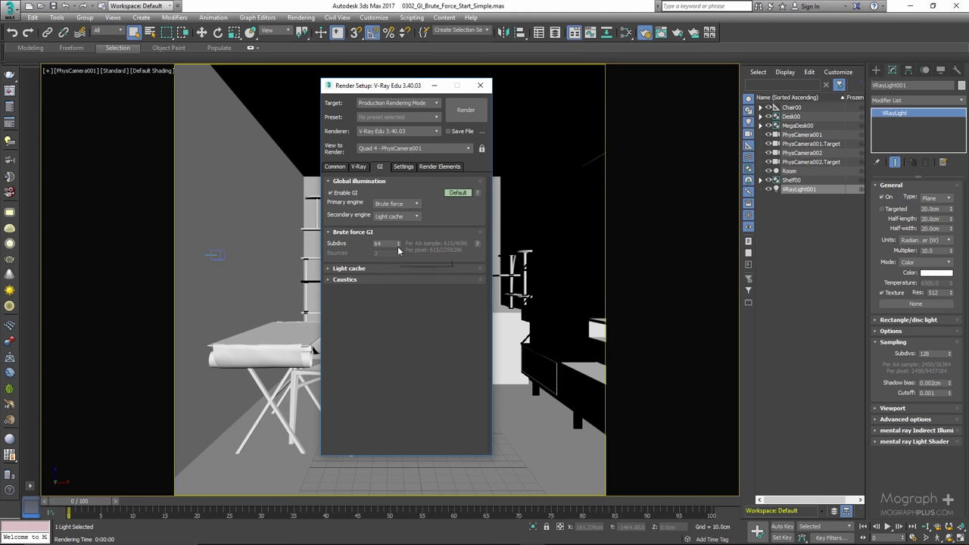
Set the secondary global illumination engine to Light cache, with Brute force as the primary engine
left_click(395, 217)
left_click(389, 244)
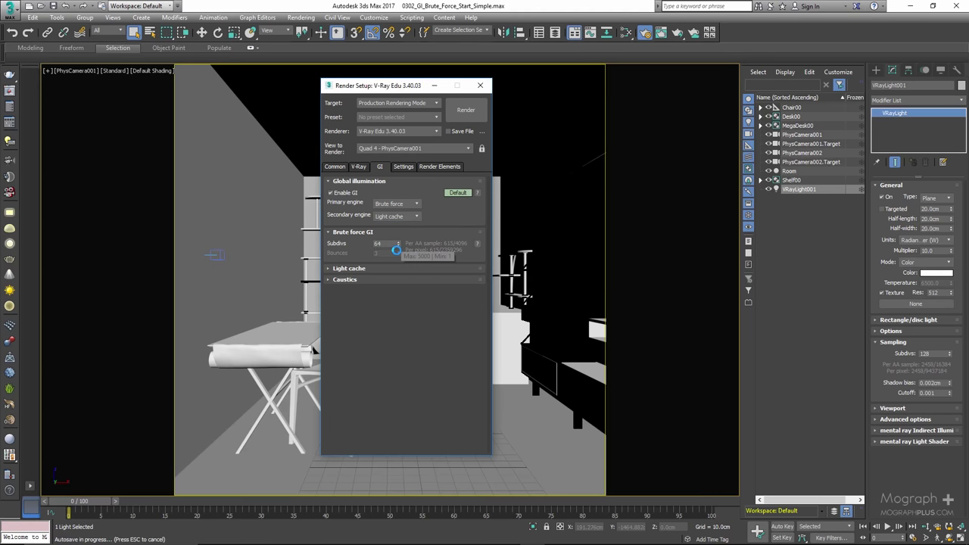
left_click(386, 270)
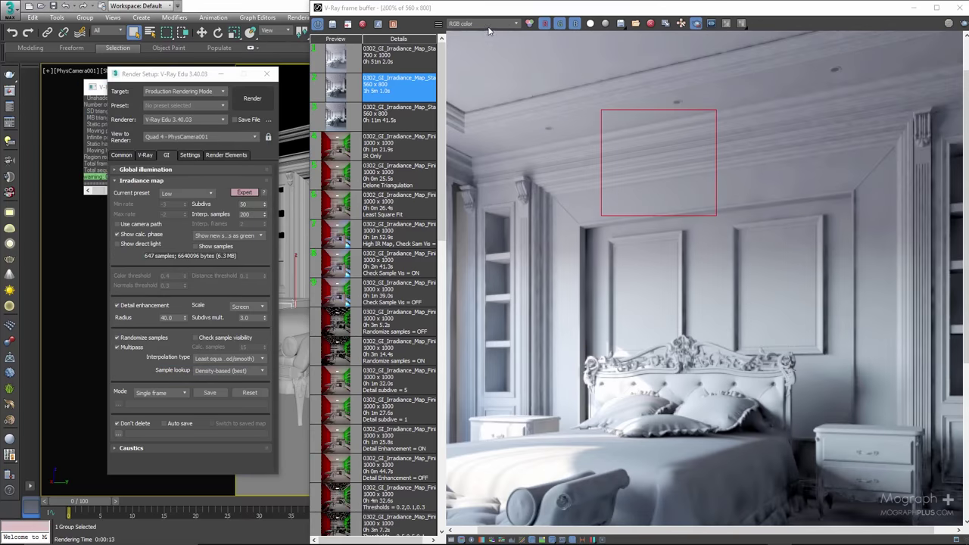
Open the list of render channels for the bedroom irradiance map renders
left_click(484, 28)
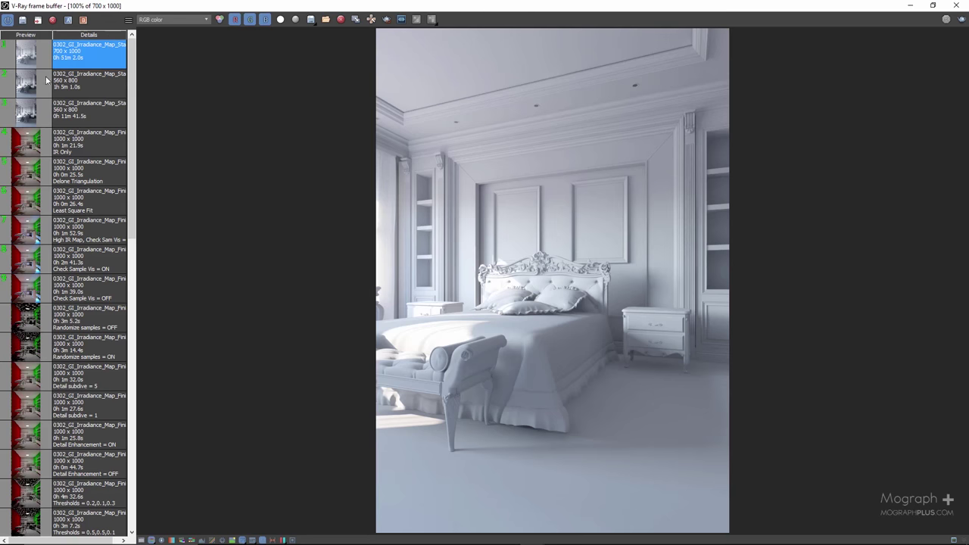
left_click(174, 19)
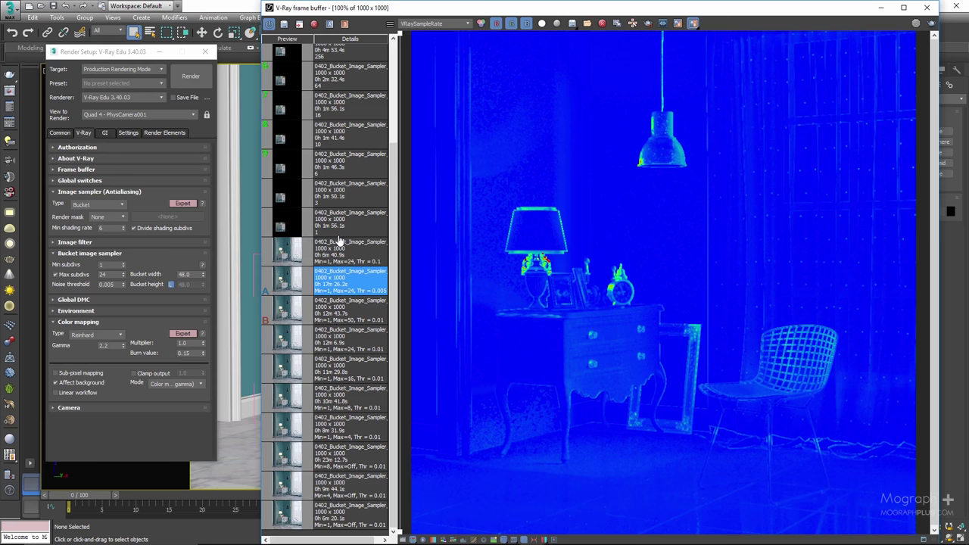
Compare the A and B bucket sampler renders with the split divider, closely around the dresser's legs
mouse_move(400, 242)
left_mouse_down()
mouse_move(900, 241)
mouse_move(402, 250)
left_mouse_up()
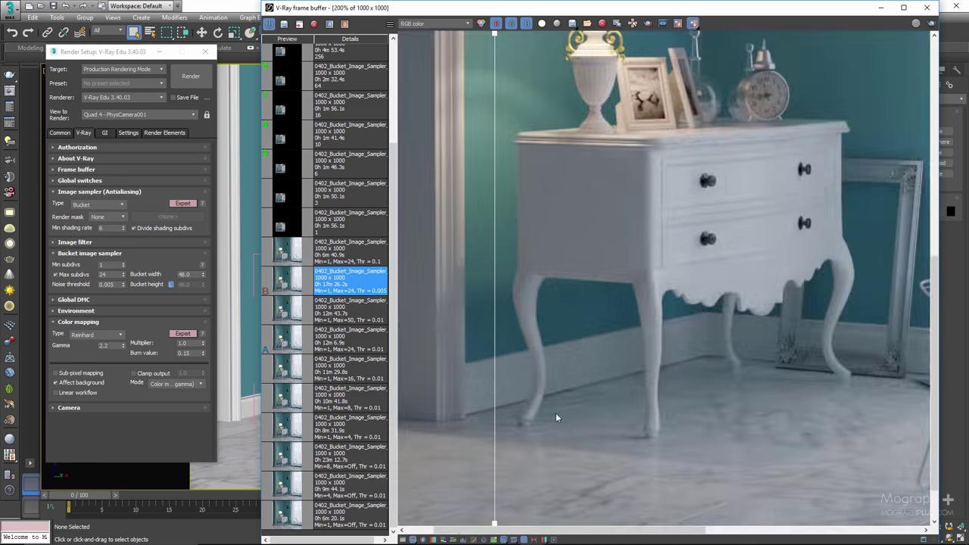
scroll(539, 356, "up", 3)
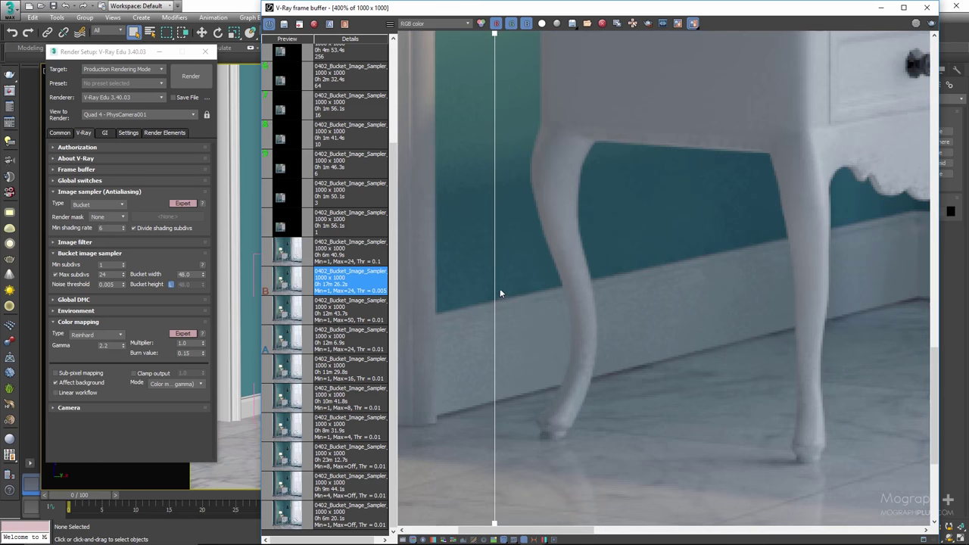
left_click_drag(494, 297, 500, 325)
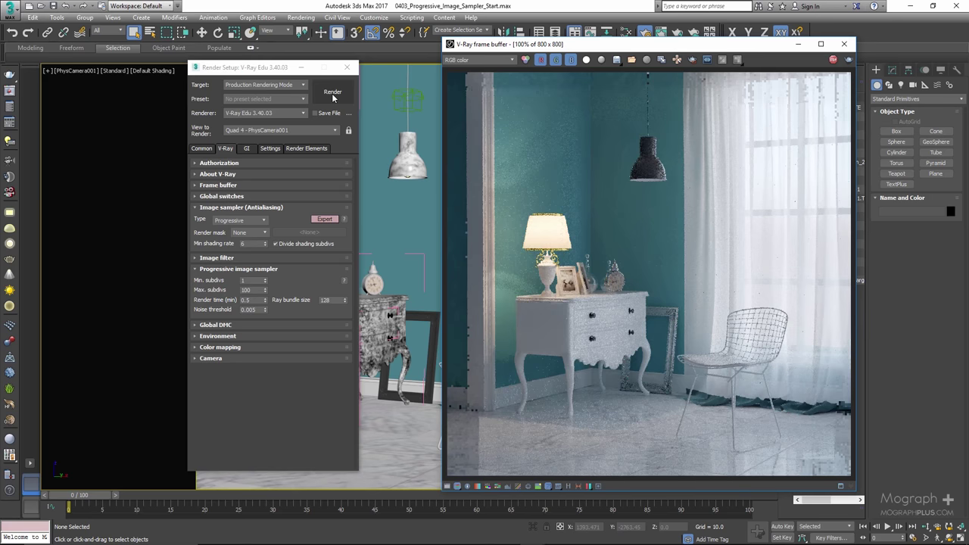
Render the PhysCamera001 view with the Progressive image sampler
left_click(331, 93)
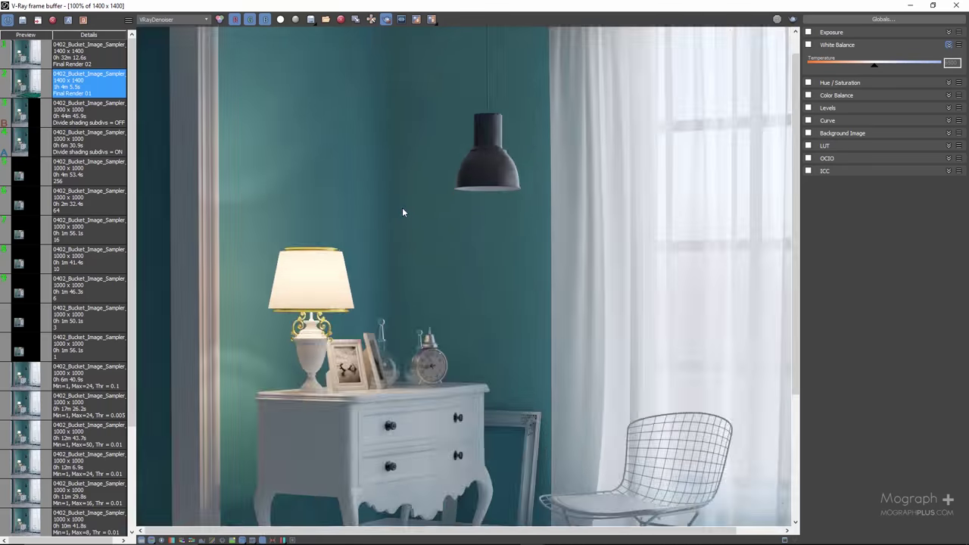
Inspect the denoised Final Render 01 closely around the wall, pendant lamp and table lamp
scroll(404, 210, "up", 5)
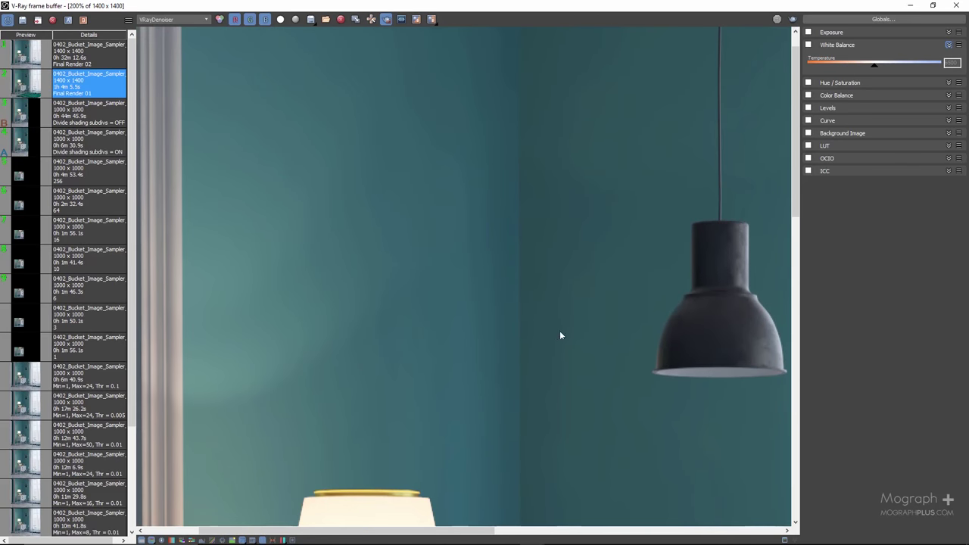
middle_click_drag(404, 250, 416, 167)
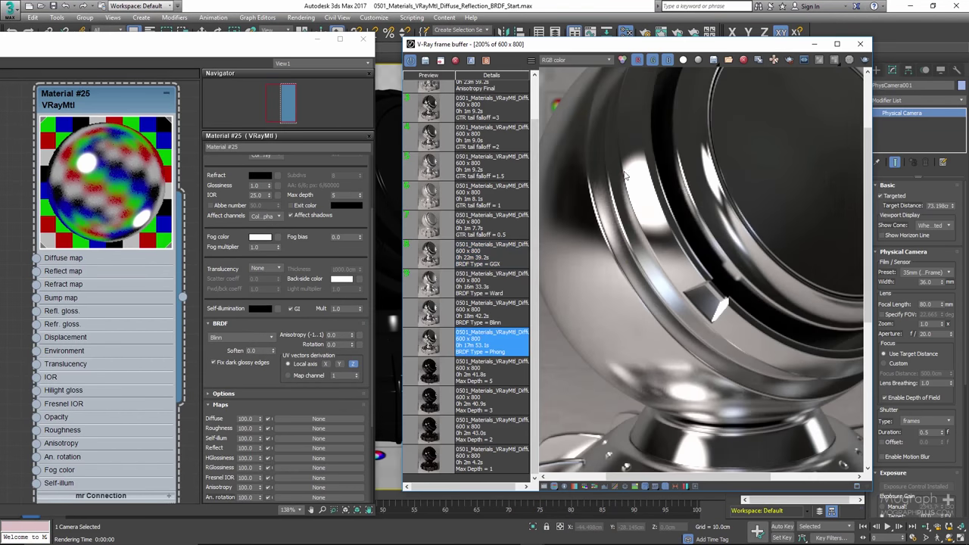
Load the Blinn and Ward BRDF type renders from the history, and move the frame buffer off the material parameters
key("Up")
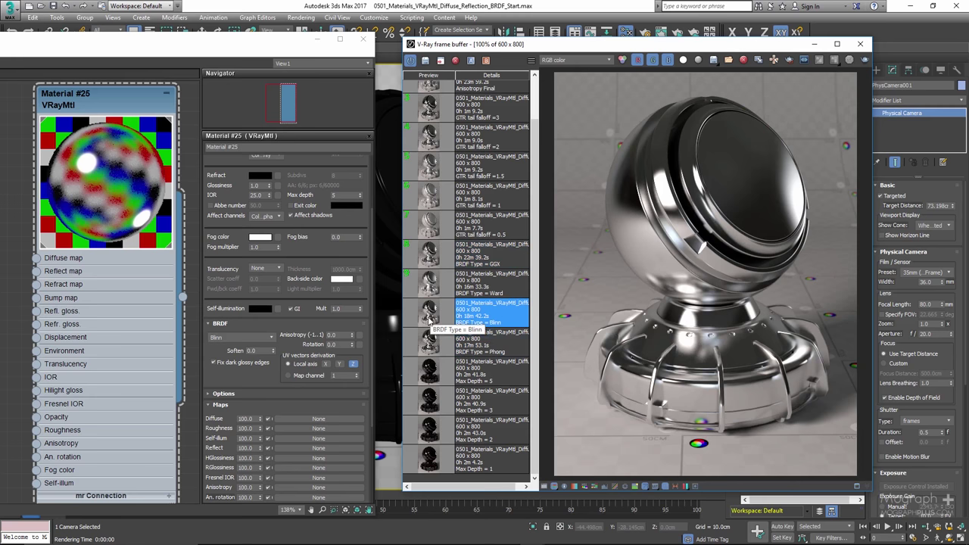
key("Up")
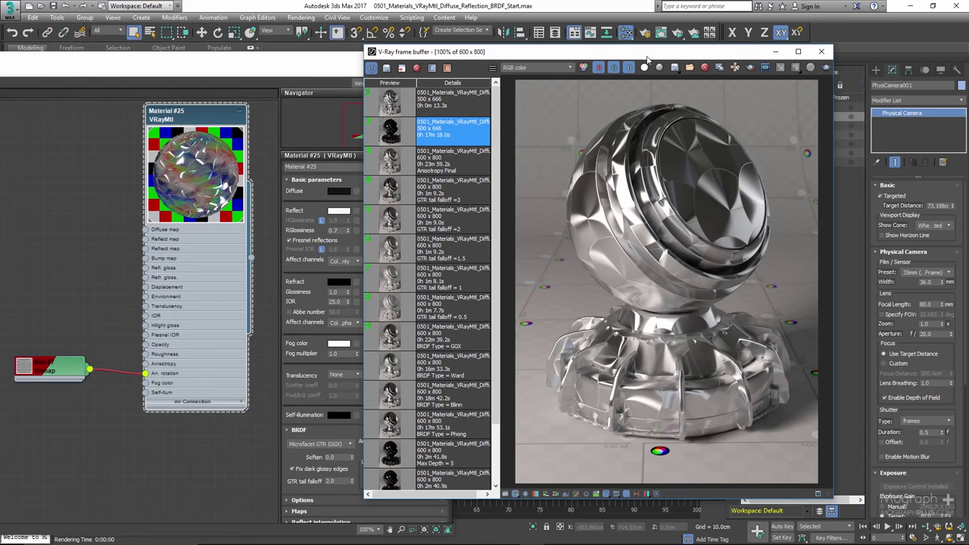
left_click_drag(656, 52, 766, 53)
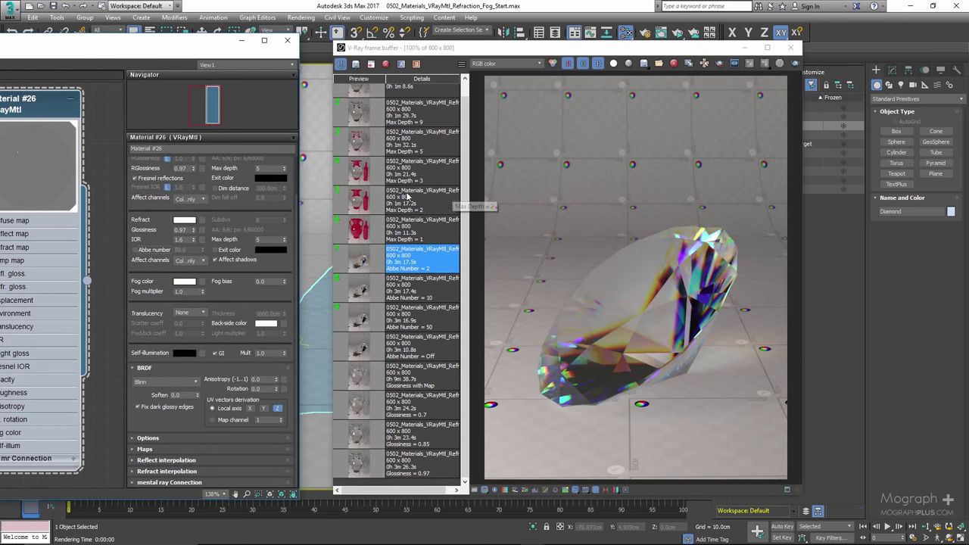
scroll(454, 209, "up", 1)
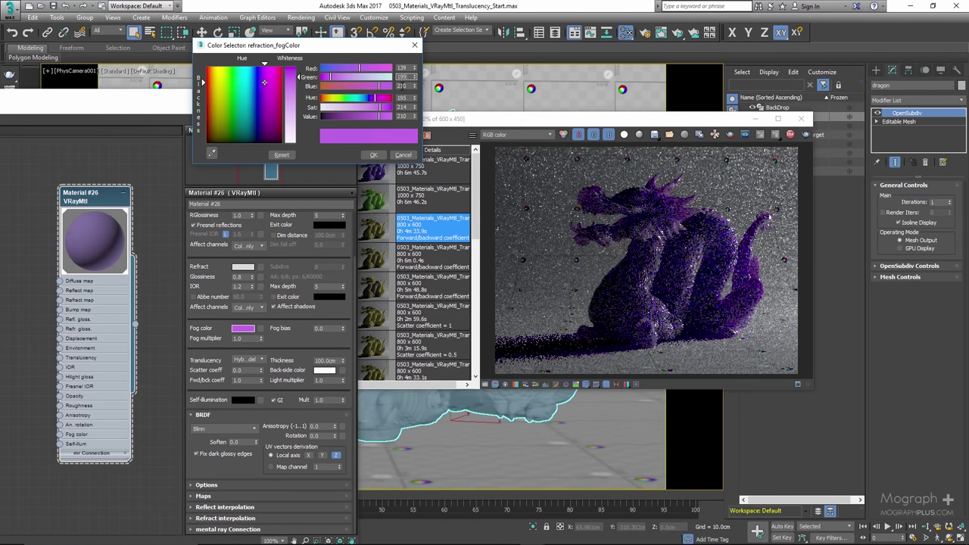
Shift the dragon material's refraction fog color toward blue, and load the purple 1000 x 750 dragon render from the history
left_click_drag(265, 82, 246, 96)
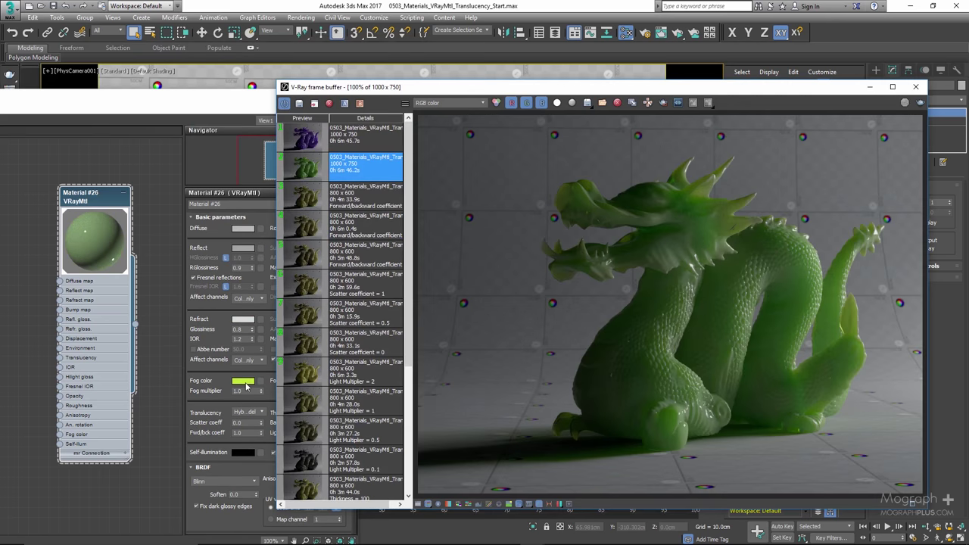
left_click(301, 134)
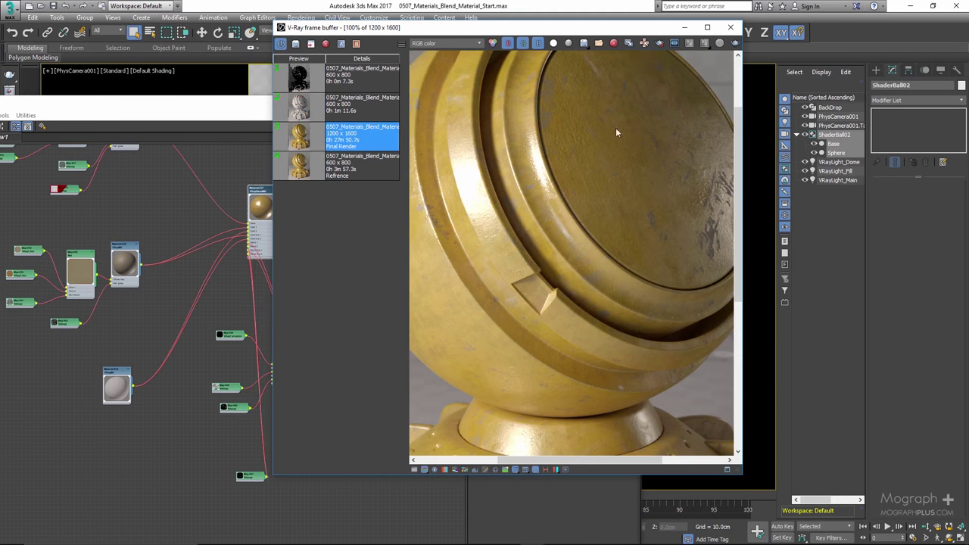
Check the blend material's Final Render, and move the material editor aside to uncover the frame buffer
double_click(596, 160)
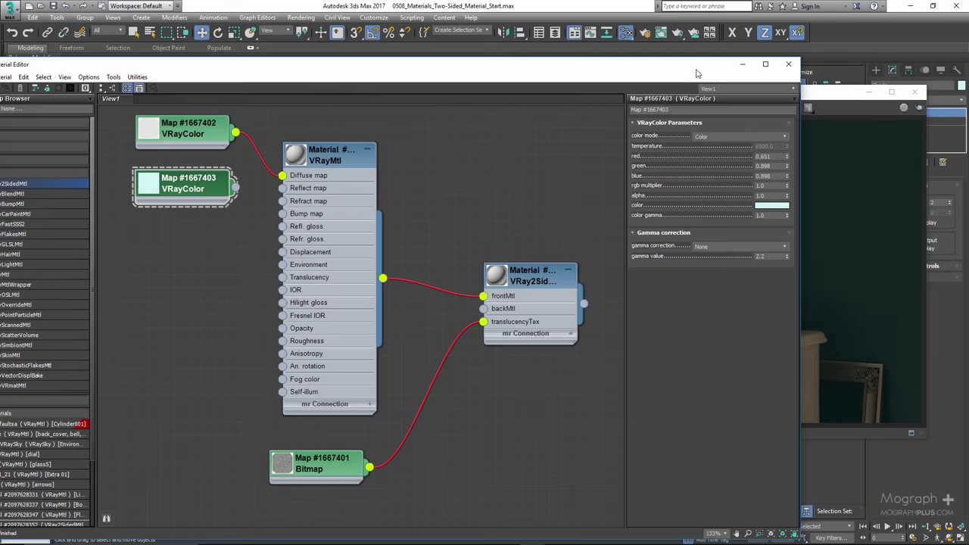
left_click_drag(697, 73, 4, 109)
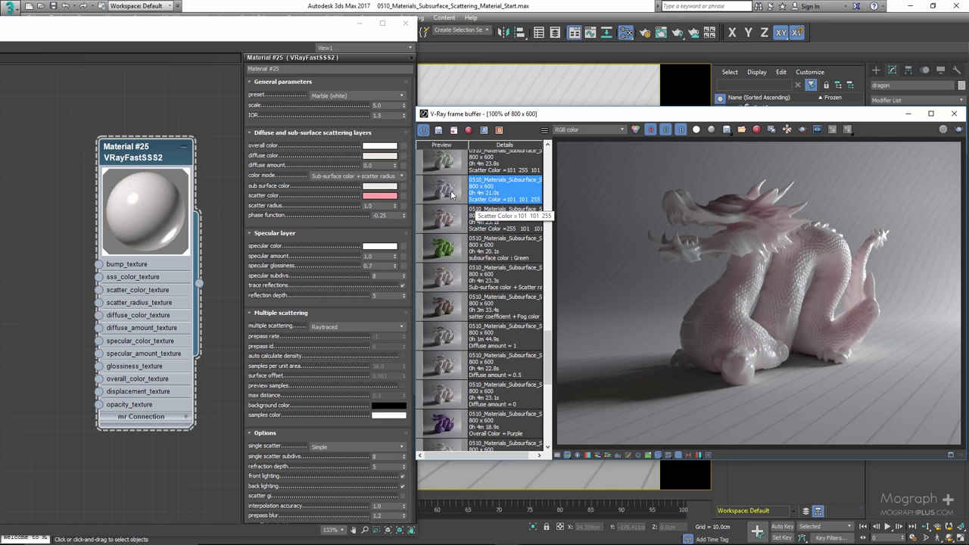
Open the scatter color of the VRayFastSSS2 material, and examine the dragon's 1600 x 1200 final render
left_click(380, 196)
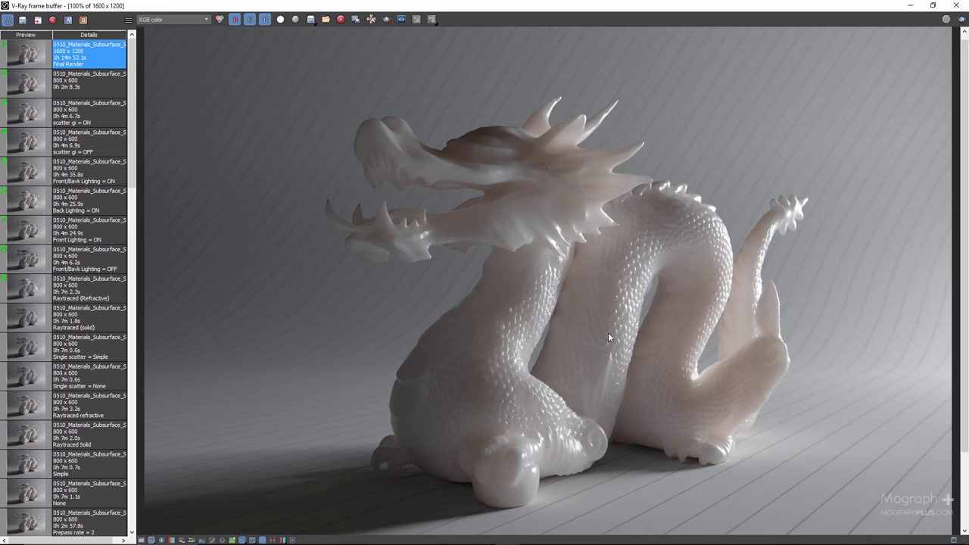
middle_click_drag(608, 338, 591, 294)
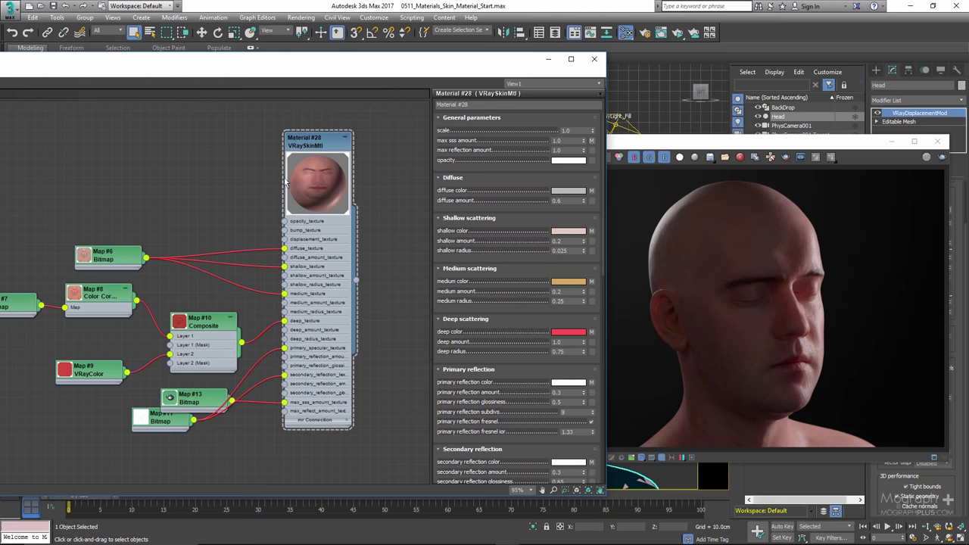
Move the Map #13 bitmap node below the white bitmap node in the VRaySkinMtl network
left_click_drag(202, 404, 168, 465)
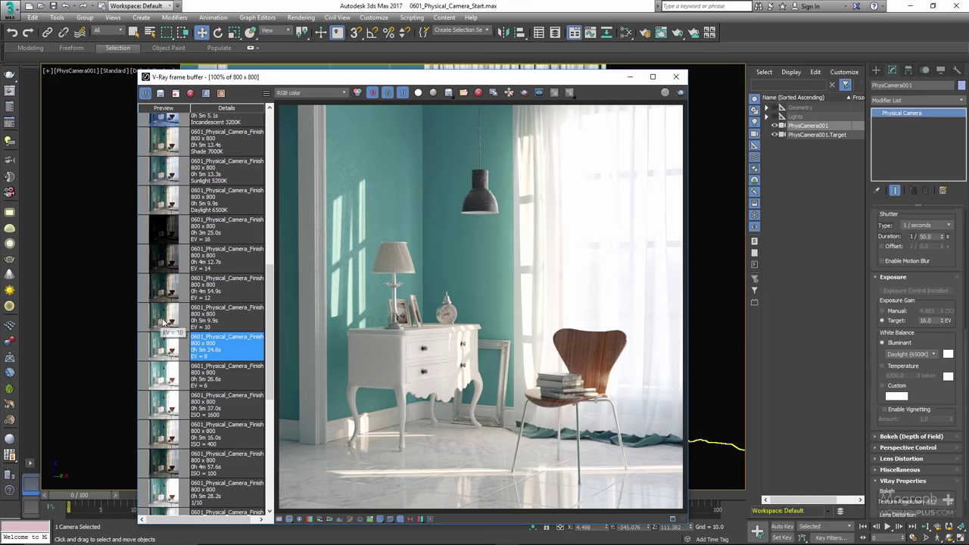
Compare the physical camera exposures by loading the EV = 10, EV = 12, EV = 14 and EV = 16 renders
left_click(165, 322)
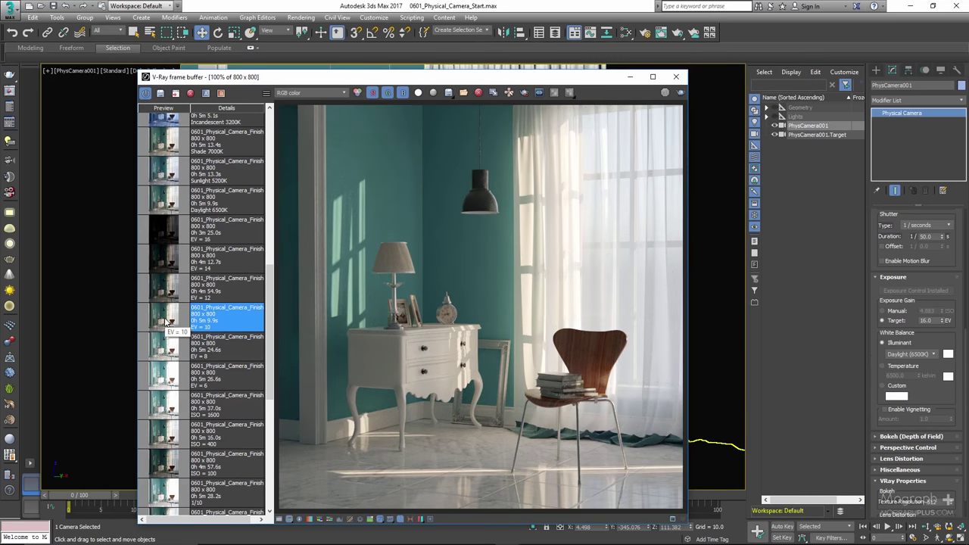
left_click(163, 288)
left_click(163, 260)
left_click(164, 230)
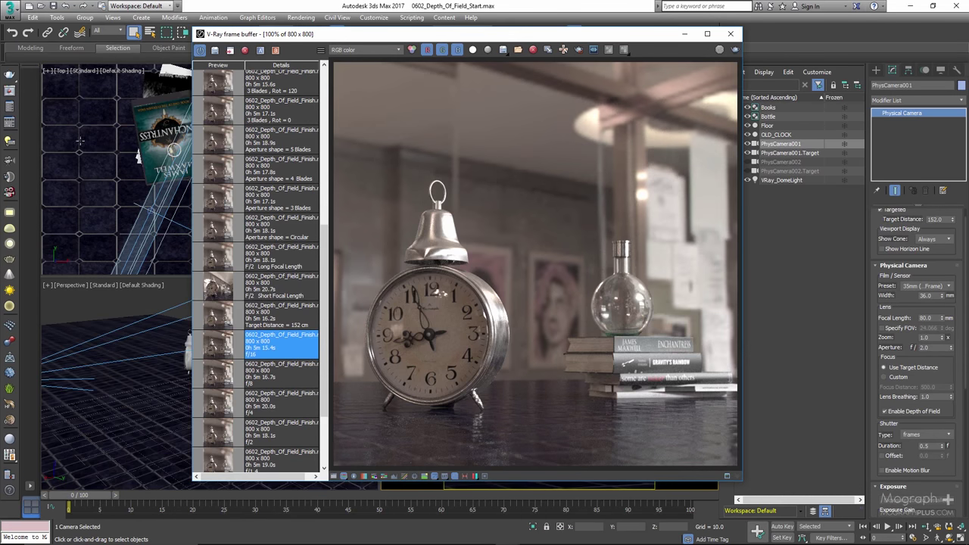
Load the depth of field render labelled Target Distance = 152 cm from the history
left_click(219, 314)
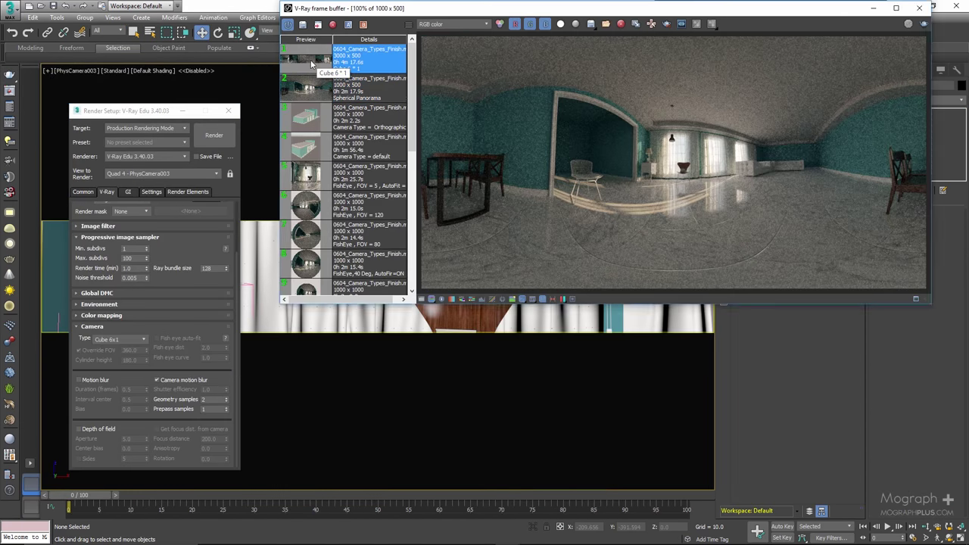
Load the Cube 6 * 1 camera type render, and move the frame buffer to make room for the wide image
left_click(315, 68)
left_click_drag(530, 10, 251, 94)
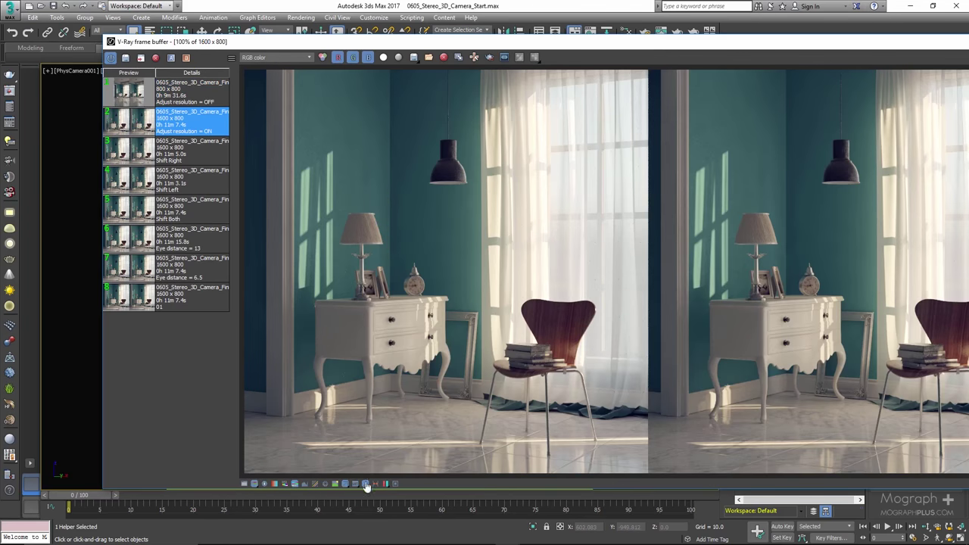
Display the stereo render with Adjust resolution = ON in red/cyan stereo mode
left_click(385, 483)
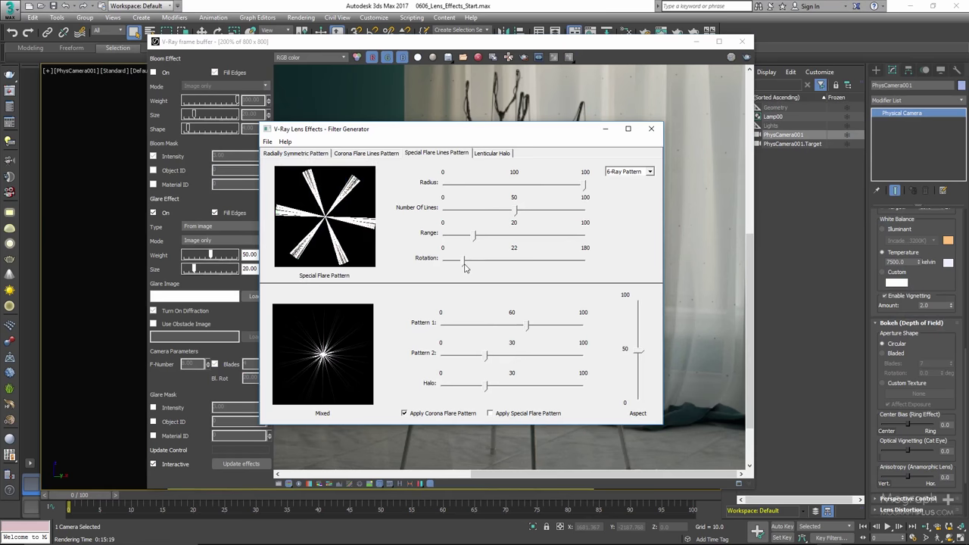
Increase the rotation of the 6-ray special flare lines pattern in the lens effects Filter Generator
left_click_drag(458, 260, 470, 259)
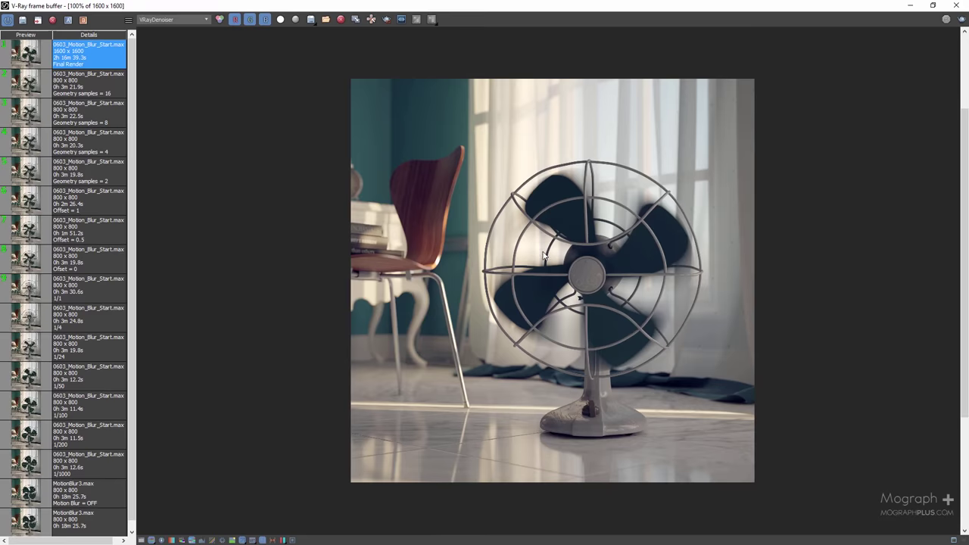
scroll(619, 113, "up", 3)
scroll(619, 114, "down", 3)
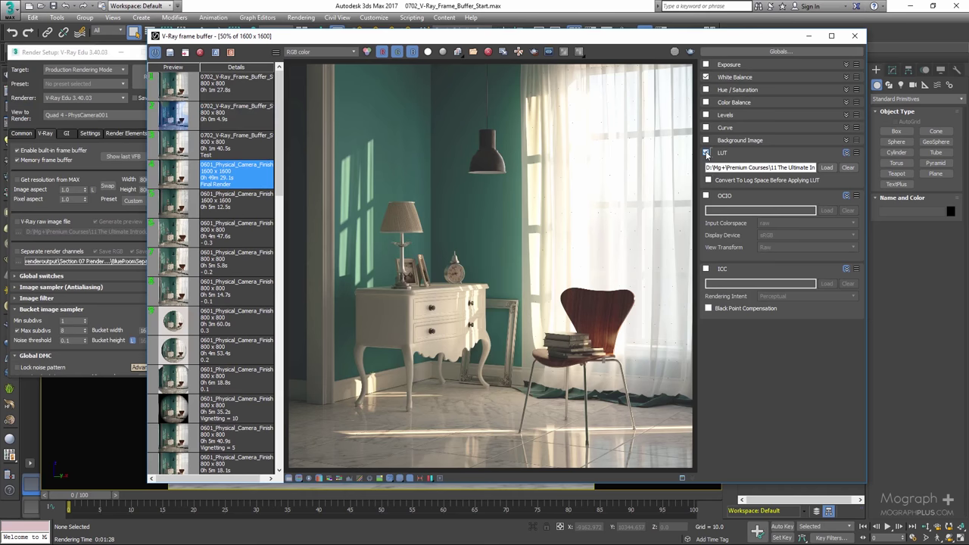
Toggle the LUT color correction repeatedly to compare the blue room final render with and without it
left_click(706, 153)
left_click(706, 154)
left_click(706, 154)
left_click(707, 153)
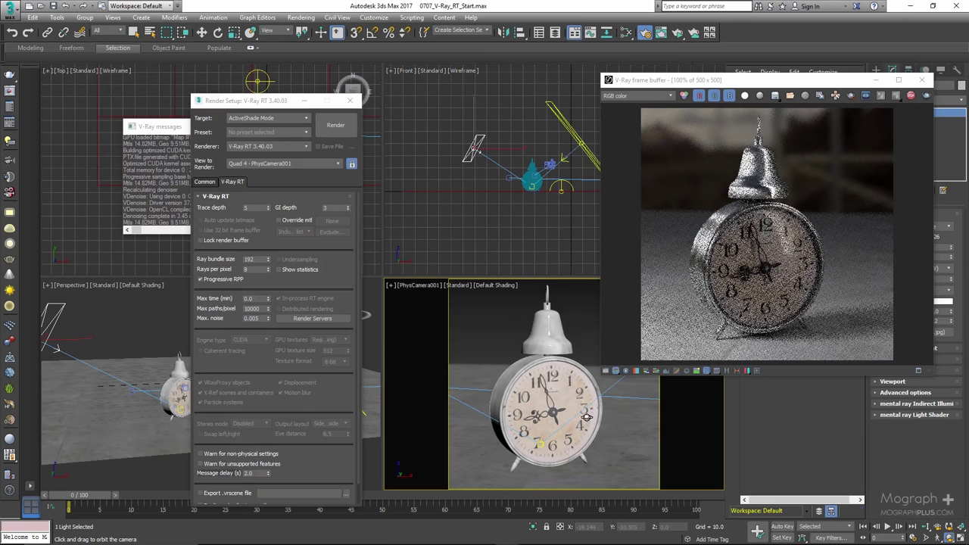
Orbit the PhysCamera001 view around the alarm clock while the V-Ray RT render is active
left_click_drag(591, 417, 534, 371)
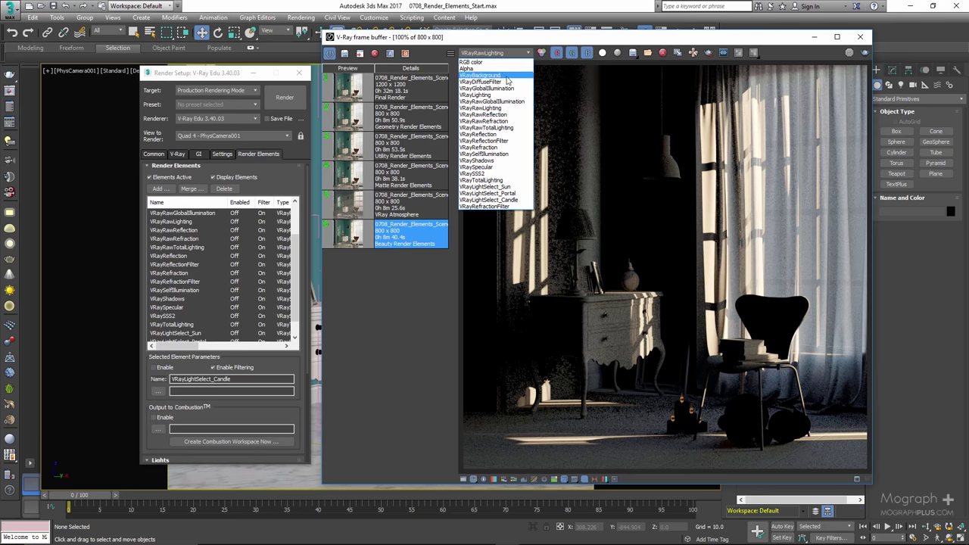
Display the VRayDiffuseFilter, VRayLighting and VRayGlobalIllumination elements of the Beauty Render Elements render
left_click(507, 84)
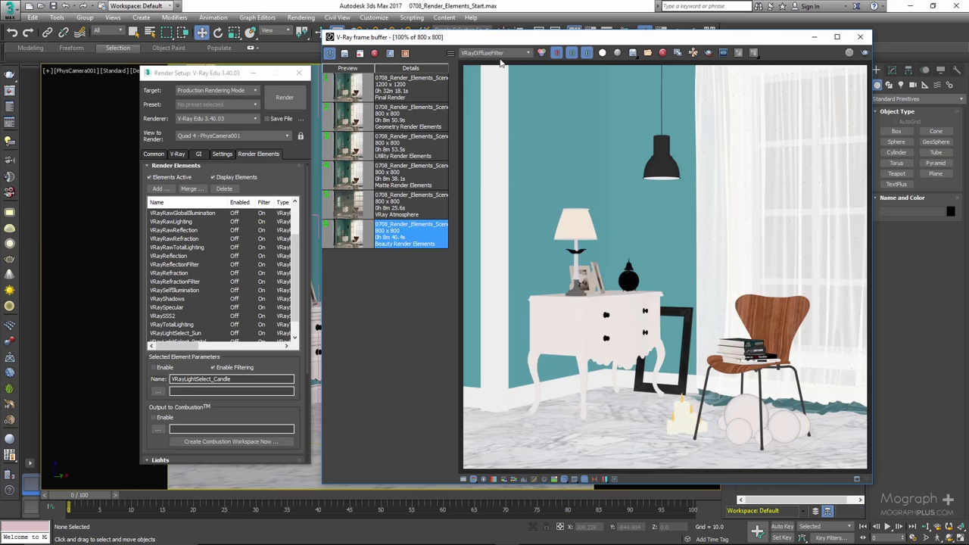
left_click(492, 53)
left_click(499, 94)
left_click(492, 53)
left_click(499, 91)
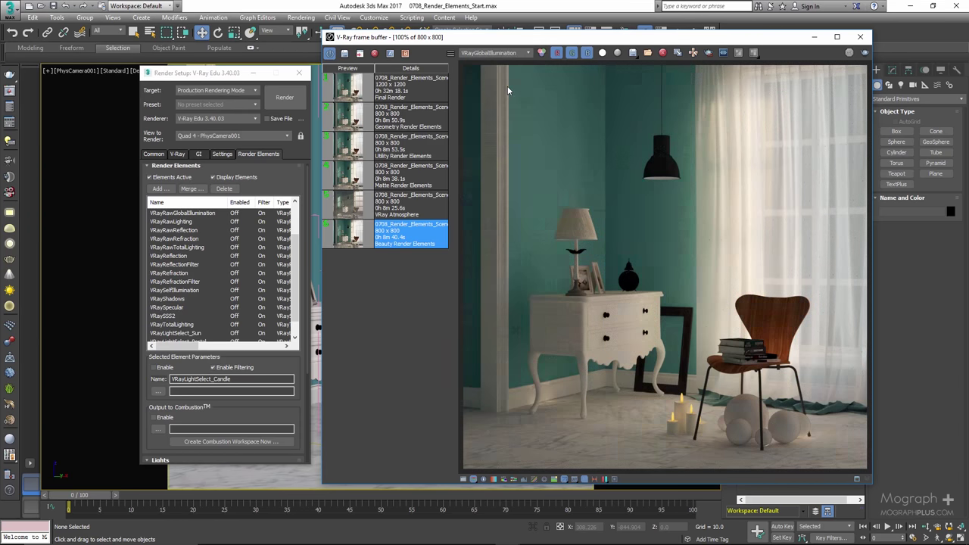
Display the VRayRawReflection, VRayShadows and VRaySSS2 elements of the same render one after another
left_click(492, 53)
left_click(501, 113)
left_click(491, 53)
left_click(513, 161)
left_click(522, 53)
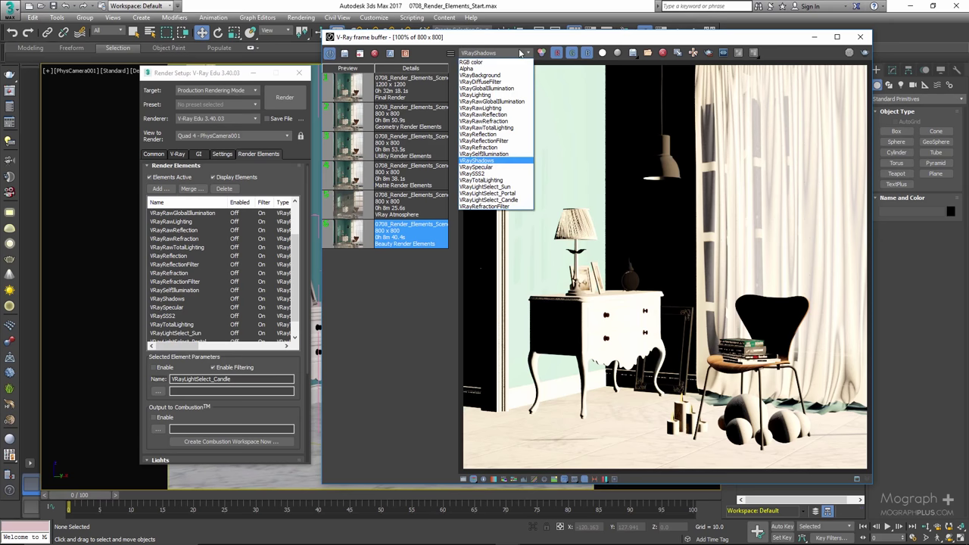
left_click(509, 175)
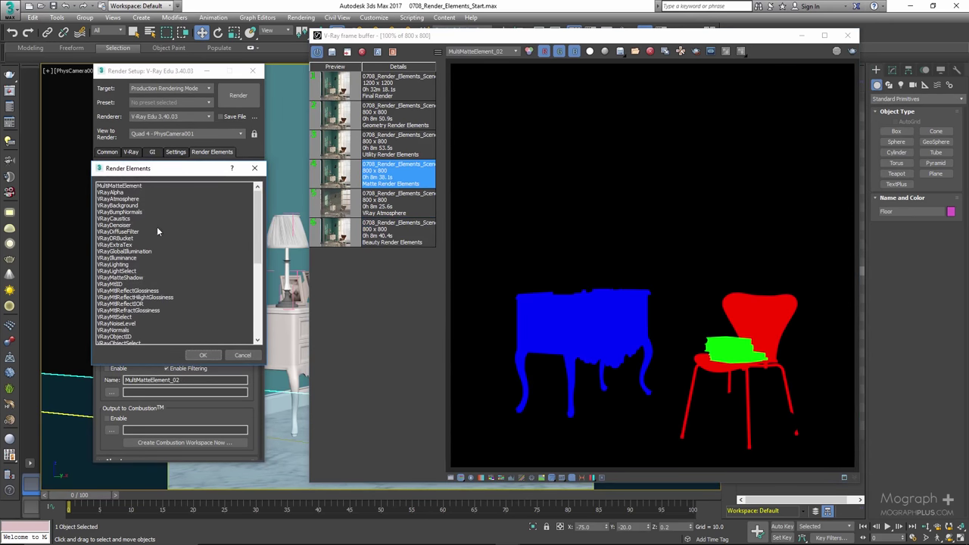
Choose VRayDenoiser in the list of render elements available to add
left_click(134, 225)
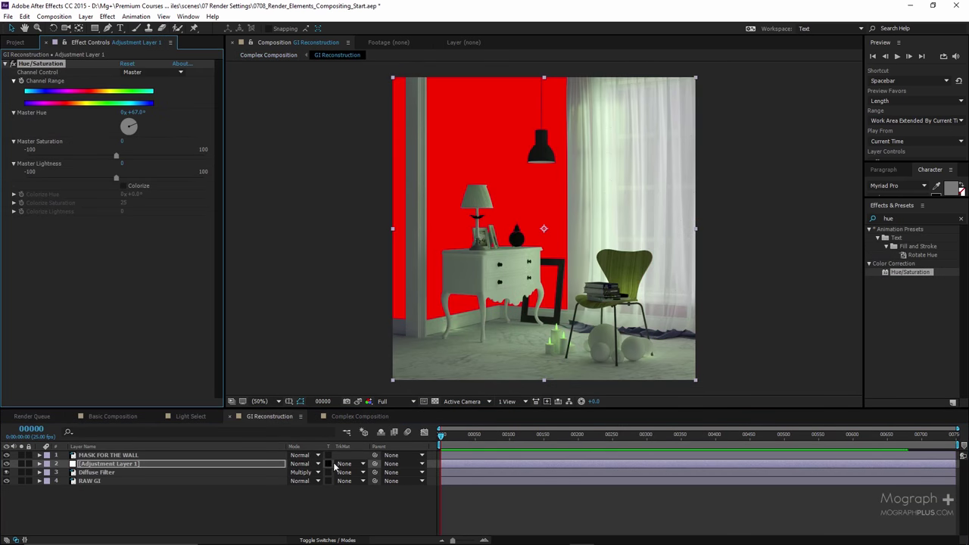
In After Effects, set the track matte of Adjustment Layer 1 to Alpha Matte "MASK FOR THE WALL"
left_click(349, 463)
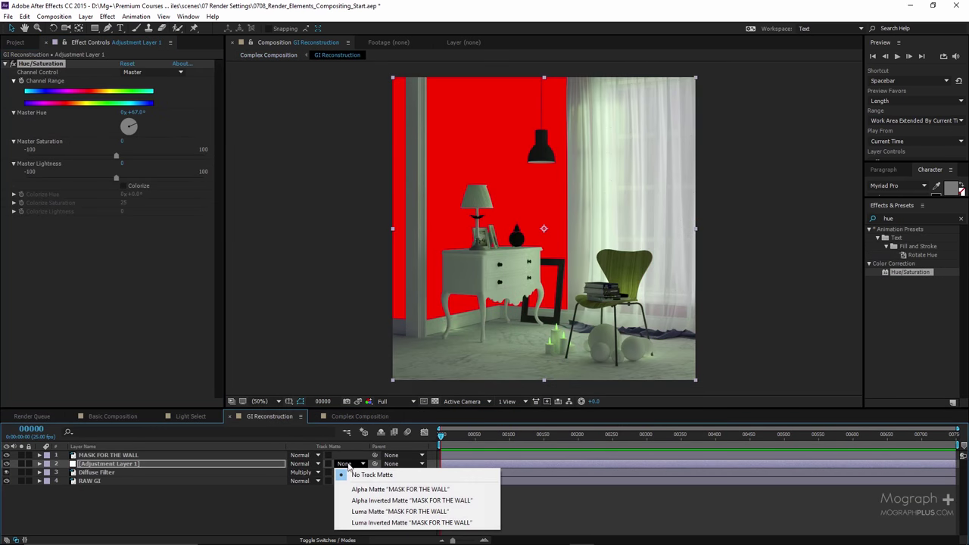
left_click(394, 490)
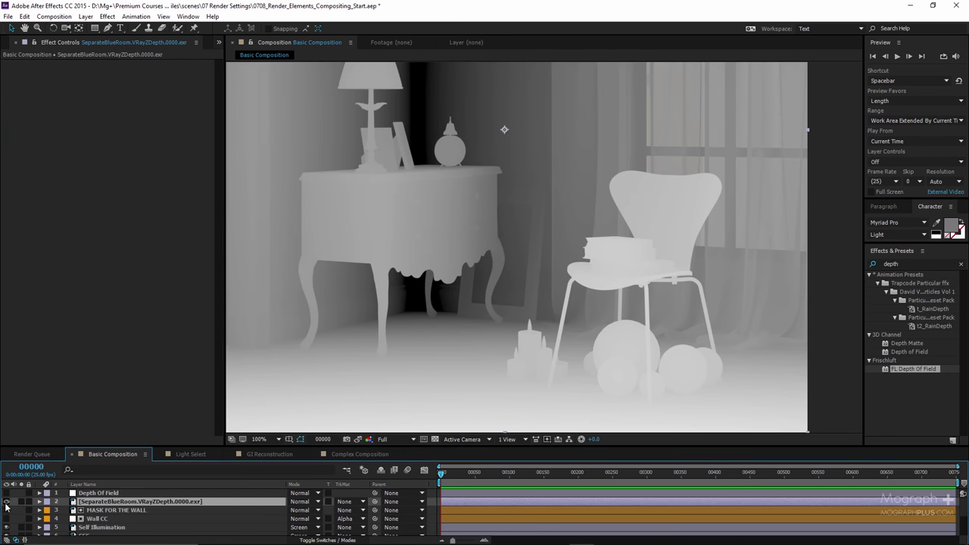
Hide the VRayZDepth layer in Basic Composition and select the Depth Of Field adjustment layer
left_click(6, 501)
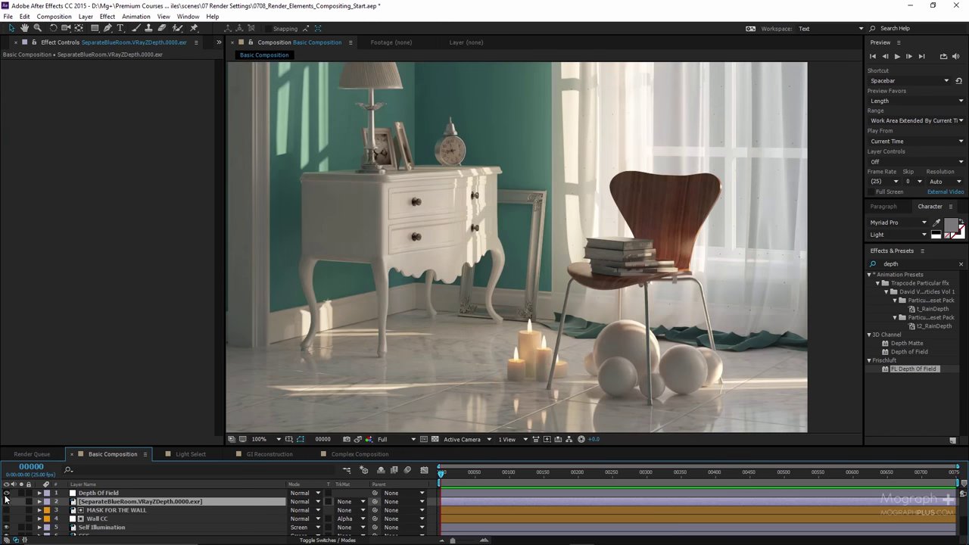
left_click(99, 492)
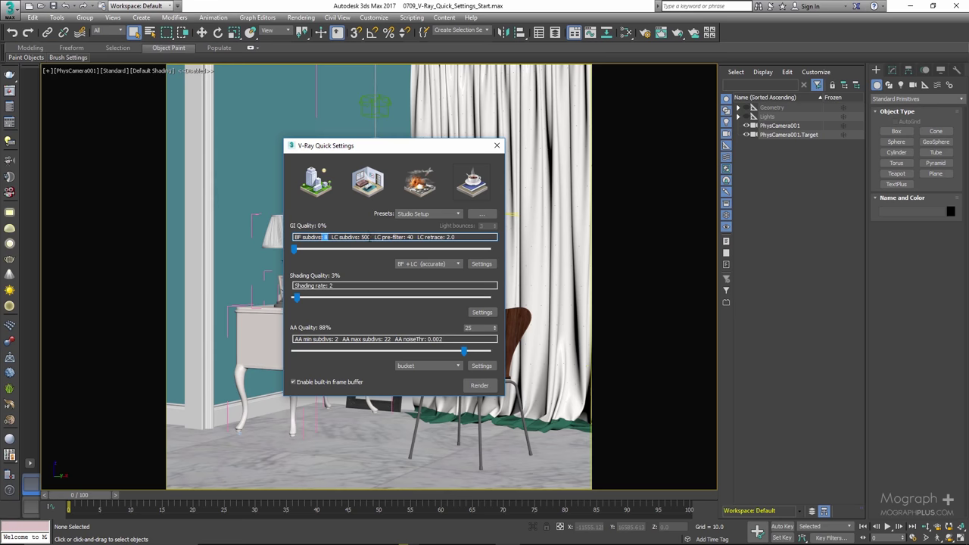
In 3ds Max, raise the GI quality of the Studio Setup preset in V-Ray Quick Settings
double_click(365, 237)
left_click_drag(295, 250, 338, 251)
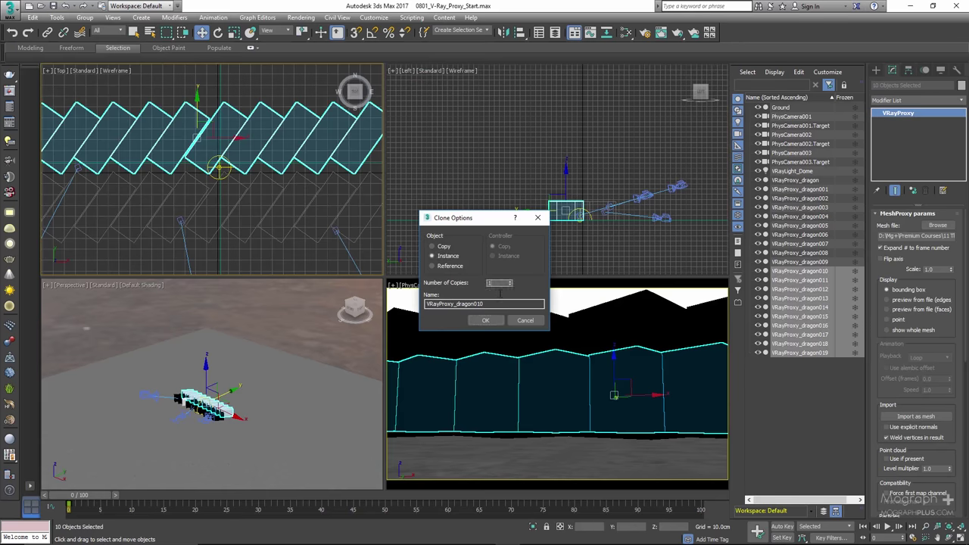
Clone the selected row of dragon proxies once as instances, and inspect the dragon render
left_click(485, 320)
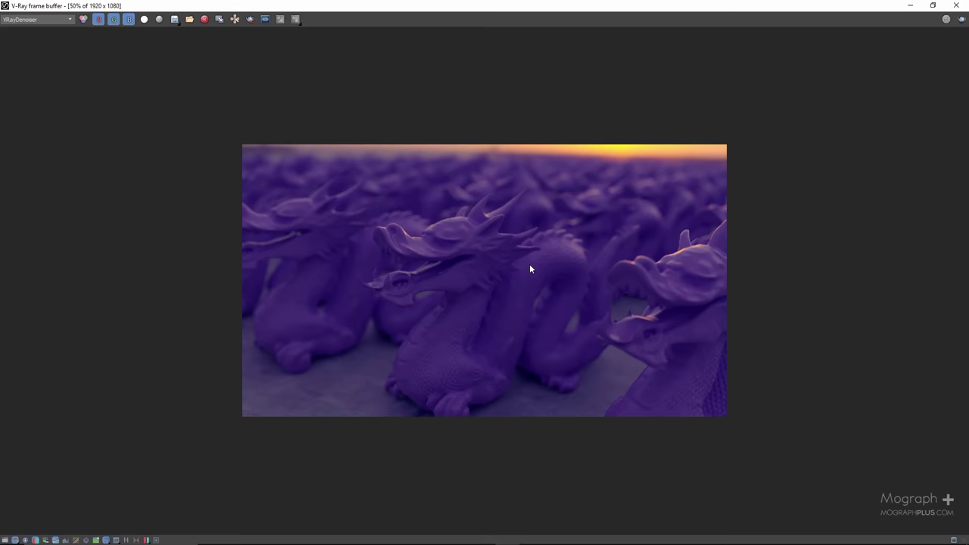
scroll(529, 264, "up", 3)
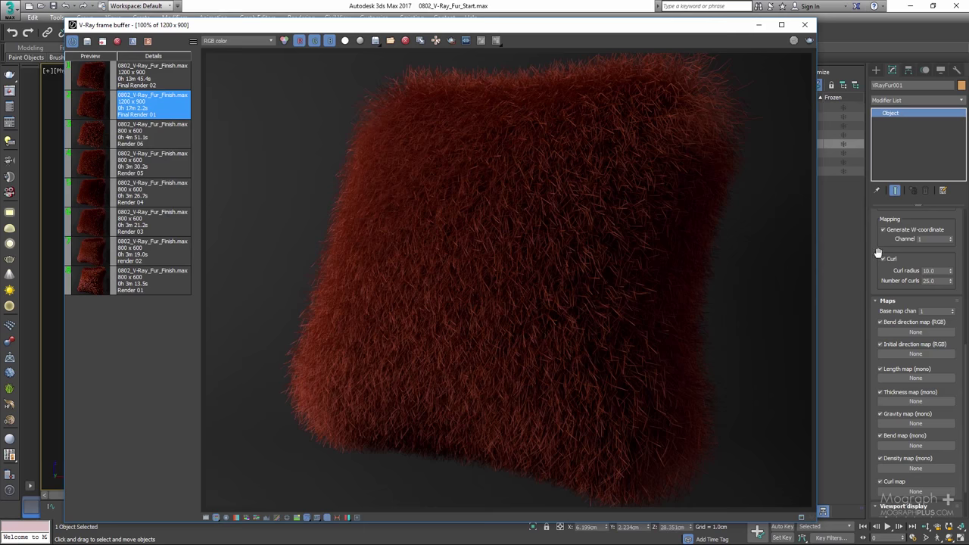
Load Final Render 02 of the fur cushion and Render 07 of the clipped dragon from the render history
left_click(93, 75)
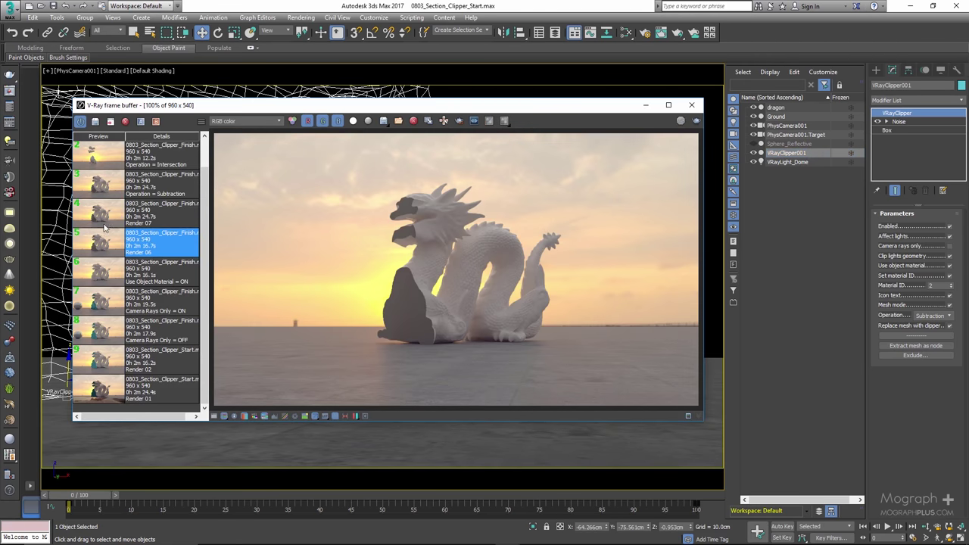
left_click(106, 215)
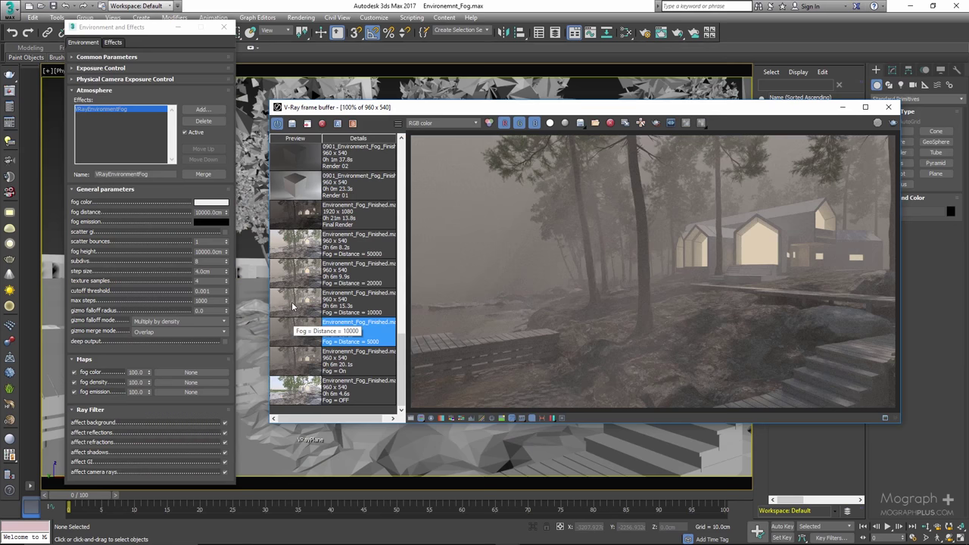
Compare the fog renders with distances of 10000 and 5000, leaving the 10000 one displayed
left_click(296, 304)
left_click(295, 327)
left_click(295, 308)
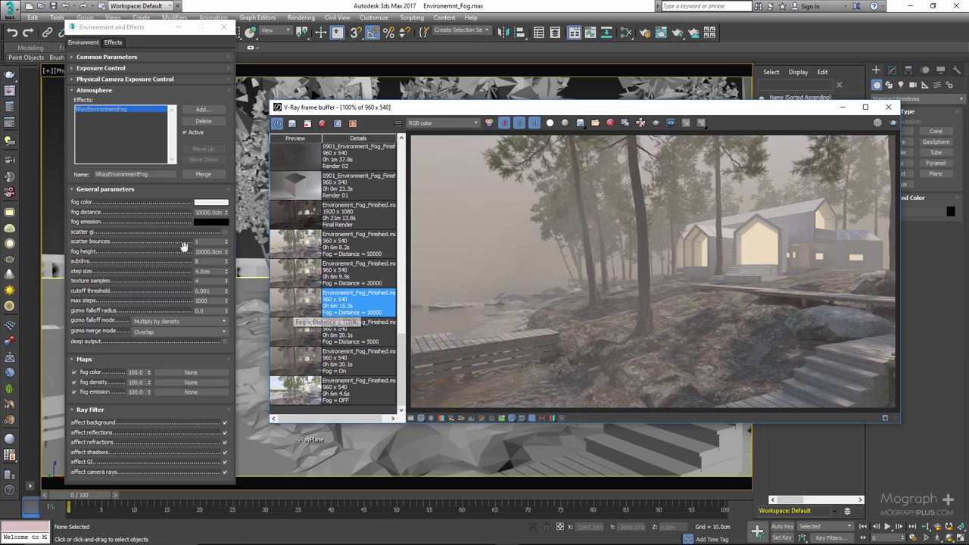
Set the fog distance of the VRayEnvironmentFog effect to 20000
double_click(210, 212)
type("20000")
key("Return")
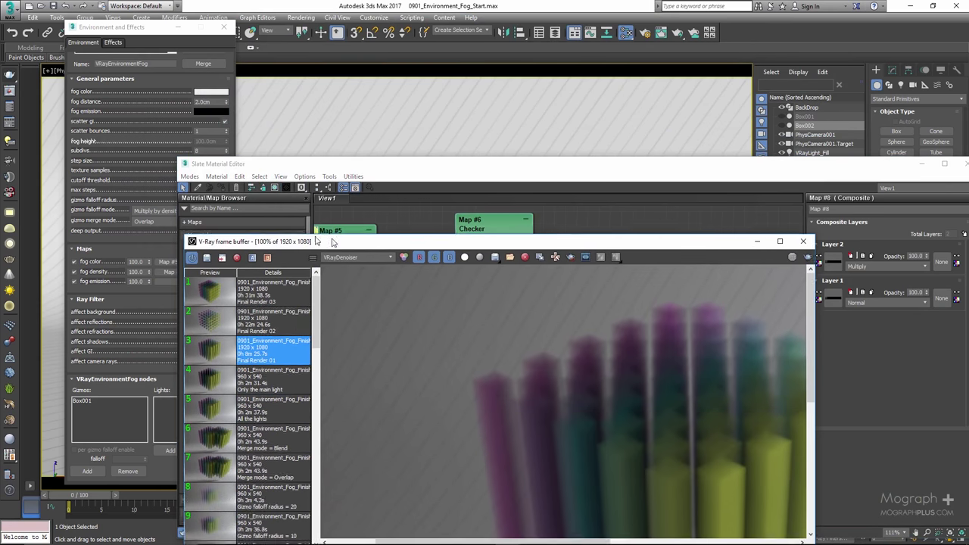
Load Final Render 02 of the environment fog scene and maximize the frame buffer window
left_click(218, 323)
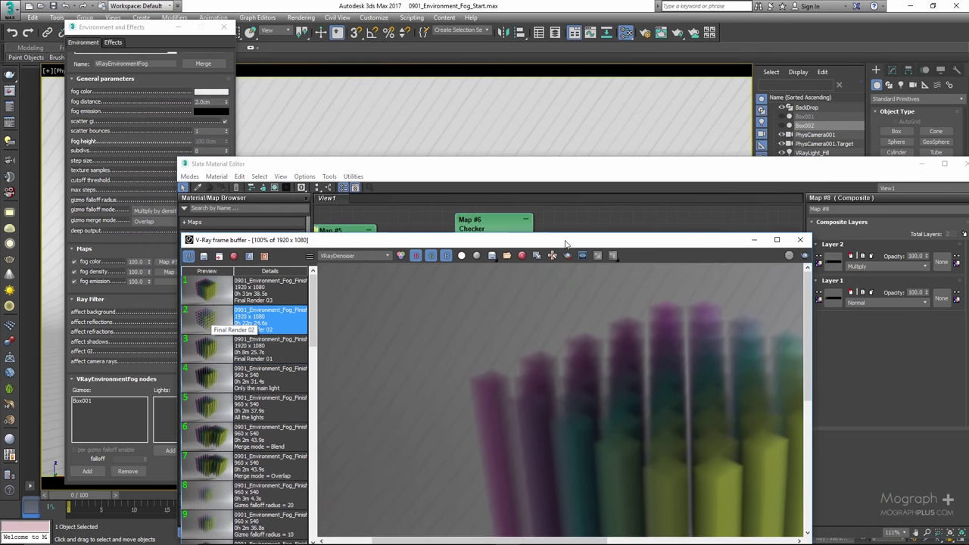
double_click(485, 239)
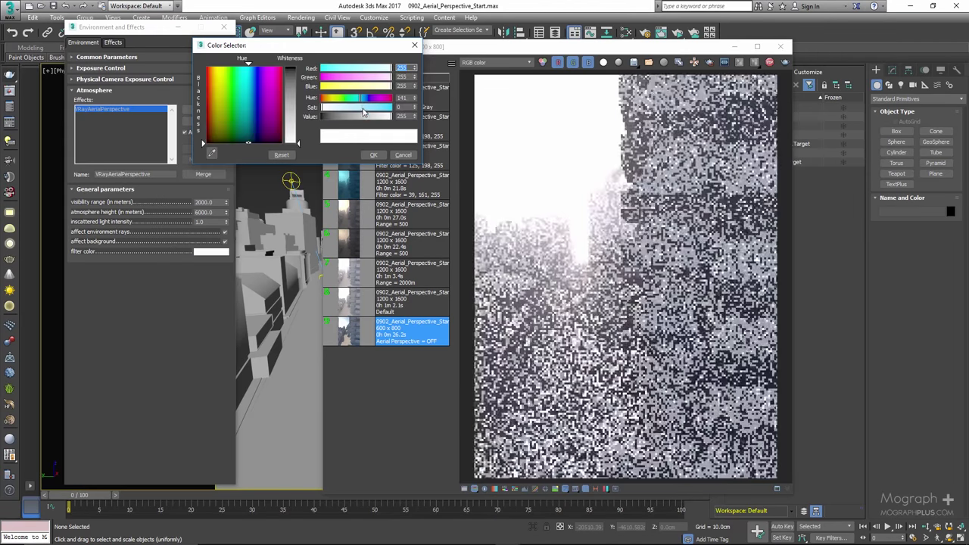
Adjust the saturation of the VRayAerialPerspective filter color
left_click_drag(366, 112, 331, 99)
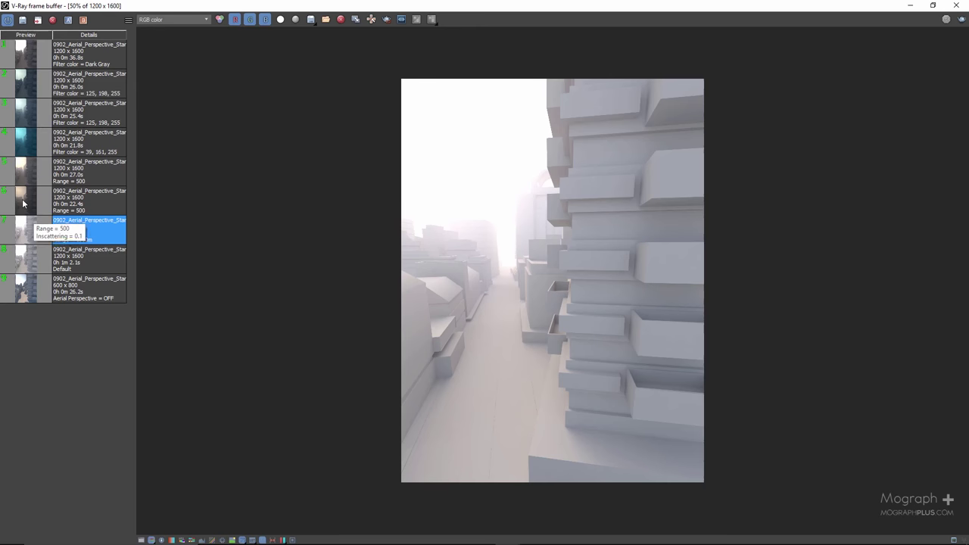
Compare the aerial perspective renders from the two Range = 500 versions through the blue filter colors to the Dark Gray filter color
left_click(22, 200)
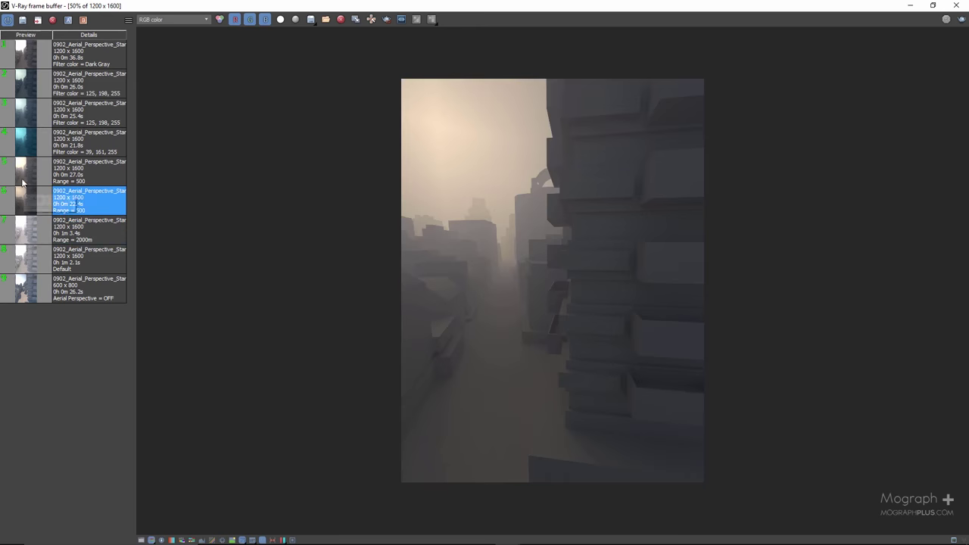
left_click(23, 172)
left_click(23, 144)
left_click(23, 113)
left_click(23, 83)
left_click(22, 54)
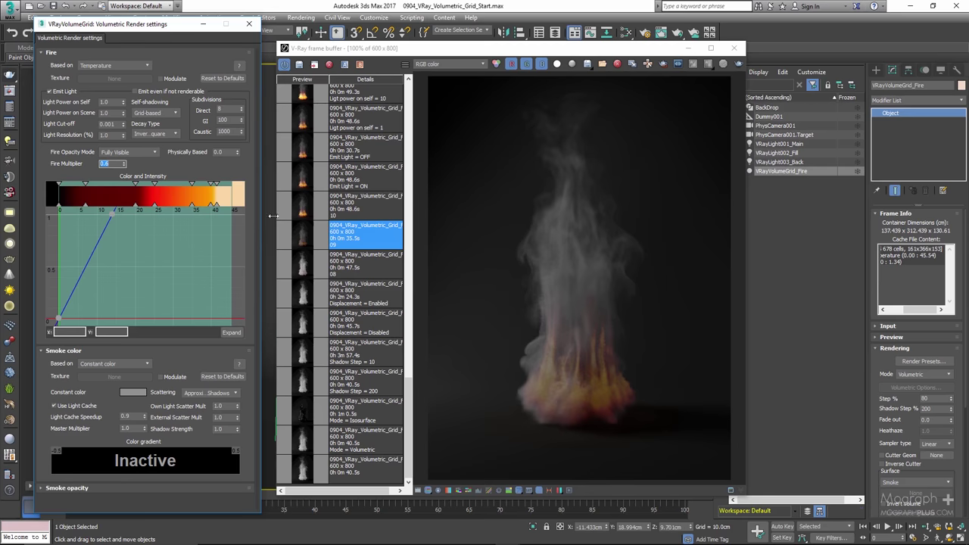
Load the volumetric fire render labelled 10, and change the source that the smoke color is based on
left_click(301, 210)
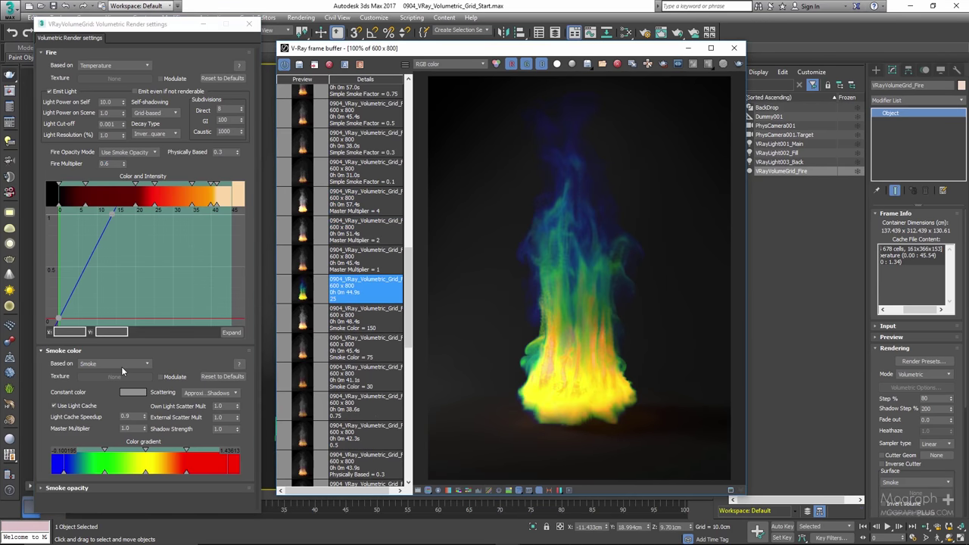
left_click(122, 366)
left_click(117, 404)
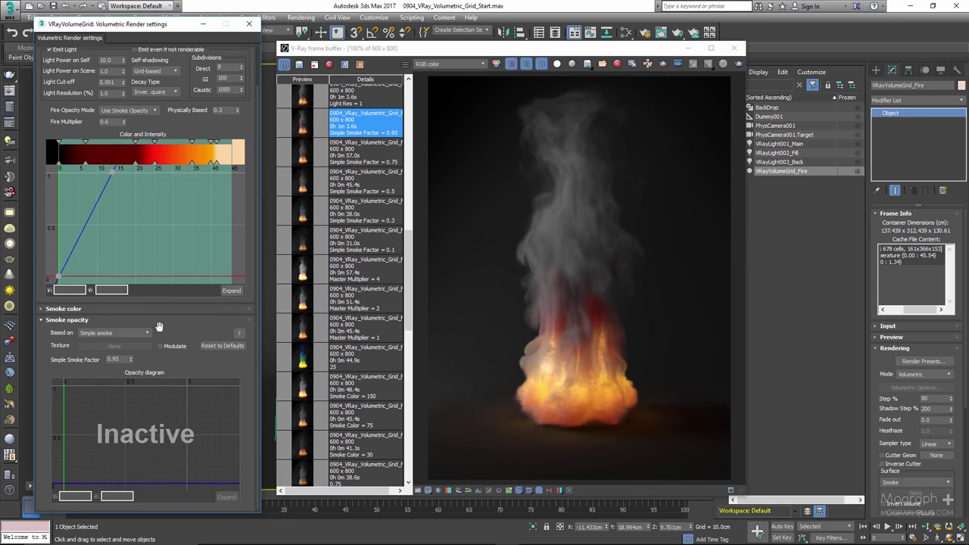
left_click(159, 321)
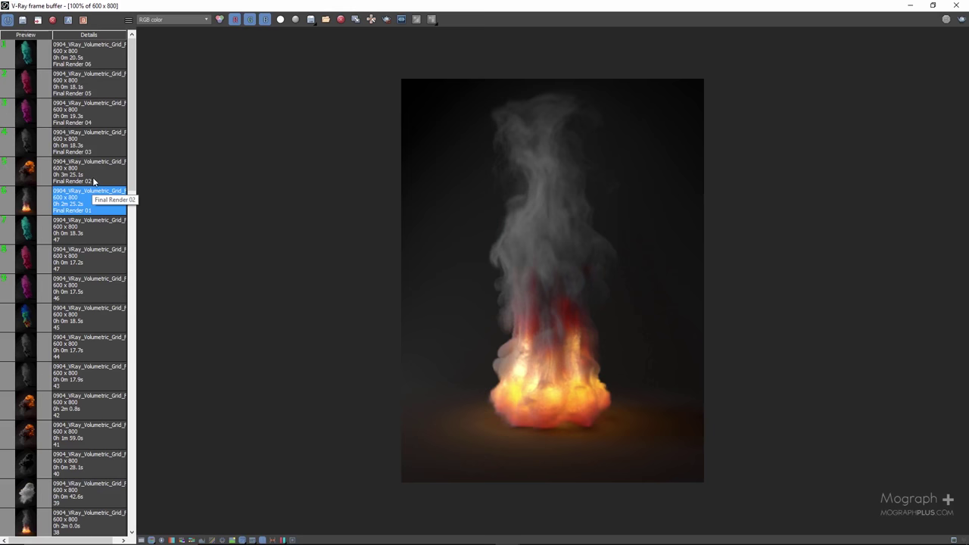
Load the volumetric grid renders from Final Render 02 through Final Render 06 one after another
left_click(93, 180)
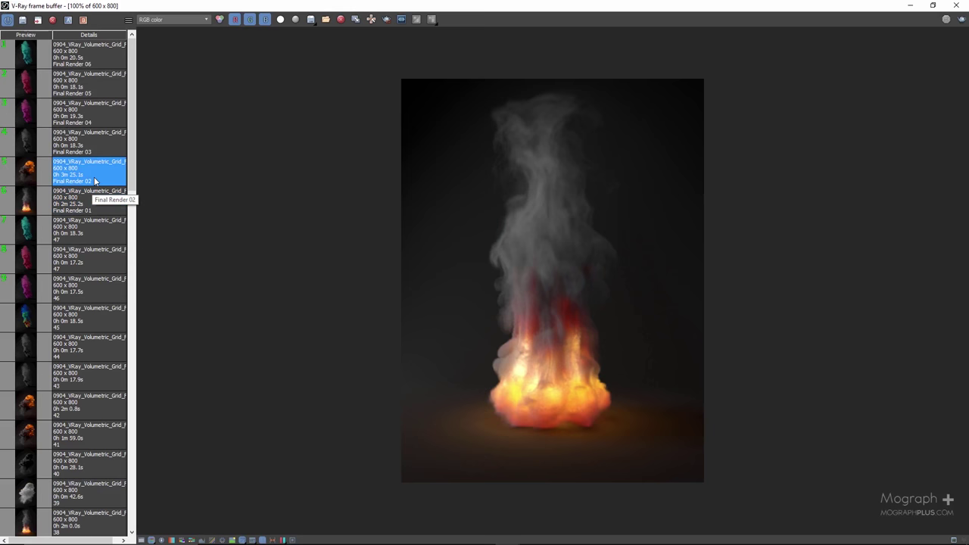
left_click(96, 154)
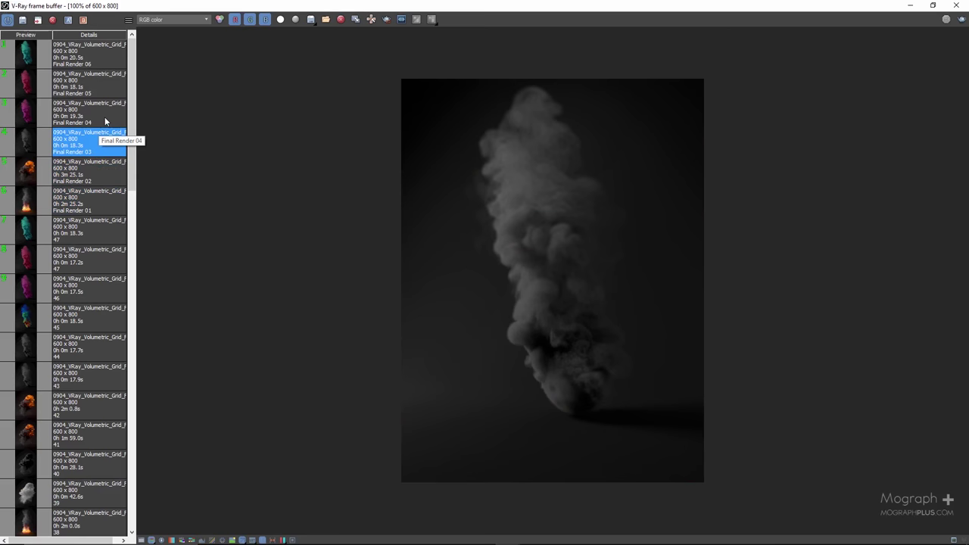
left_click(106, 115)
left_click(110, 93)
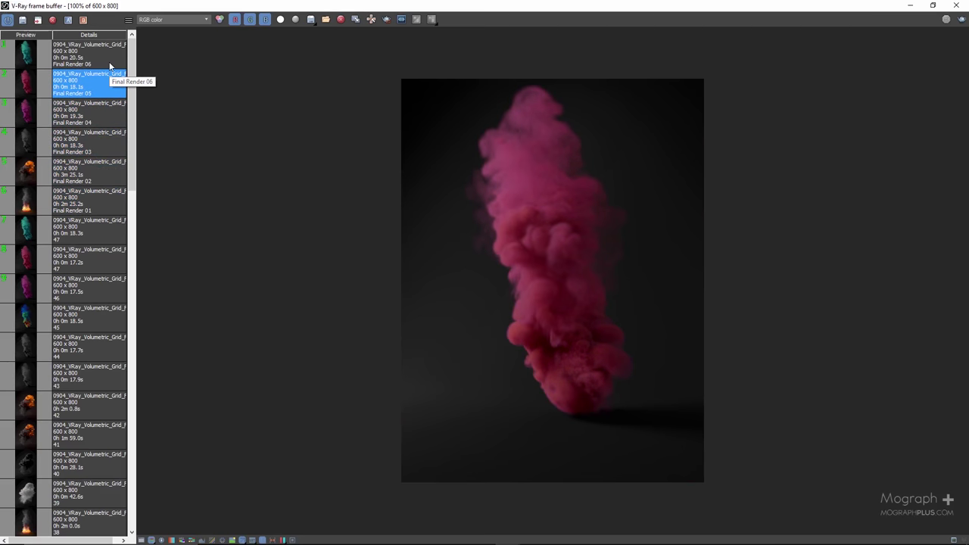
left_click(113, 64)
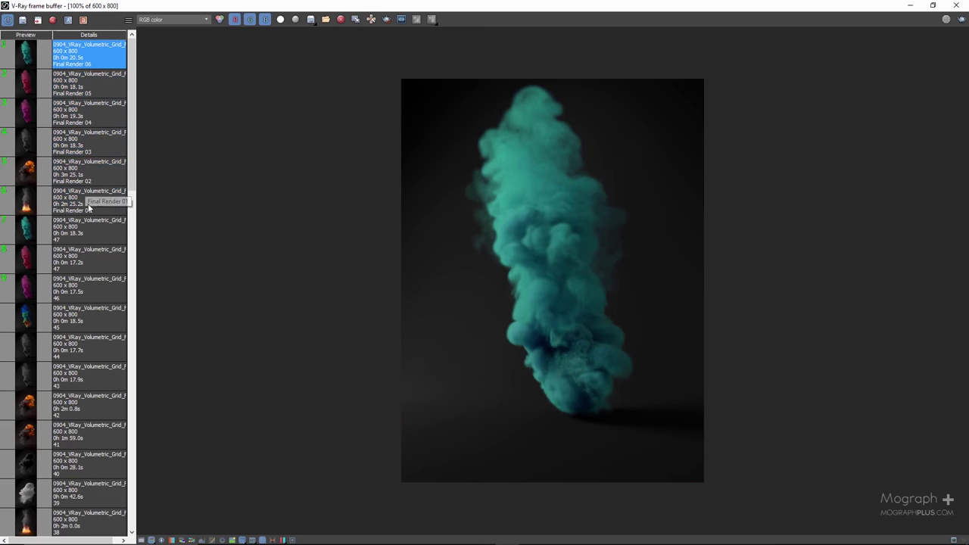